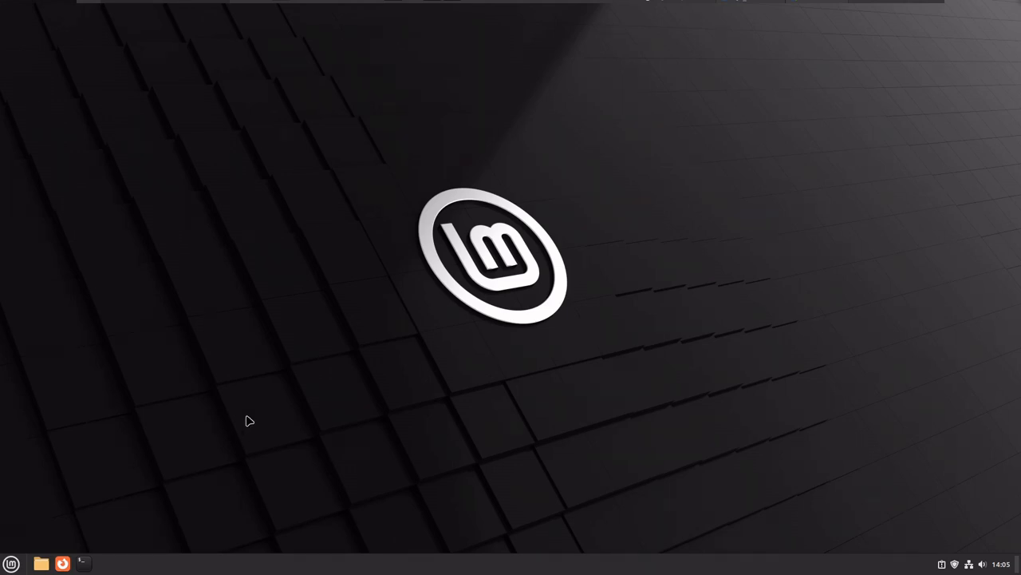
# In the Mint menu's Administration category, show System Monitor's add-to-panel, desktop and favorites options.
pyautogui.click(11, 564)
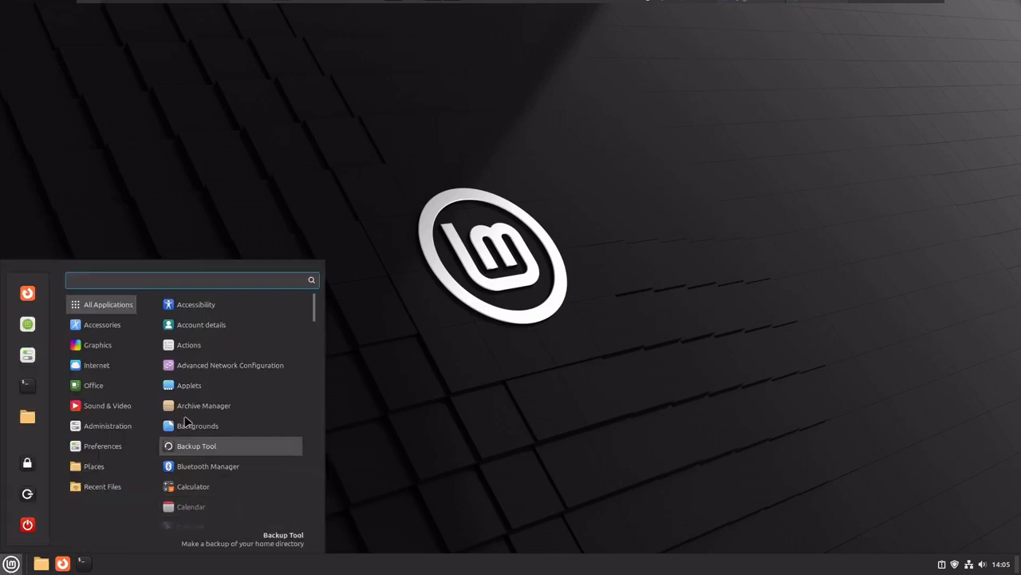
pyautogui.moveTo(112, 350)
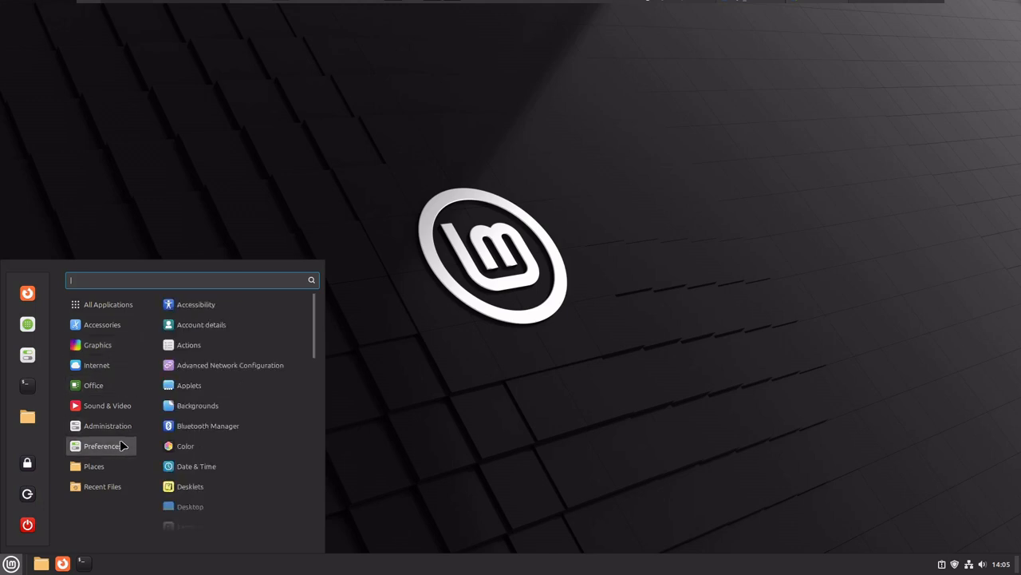
pyautogui.moveTo(114, 431)
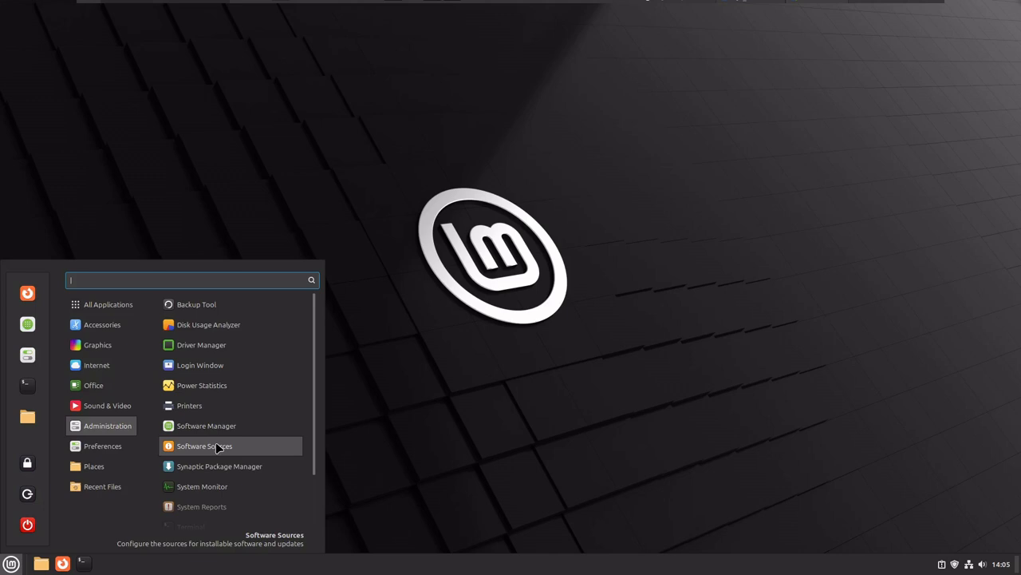
pyautogui.rightClick(211, 487)
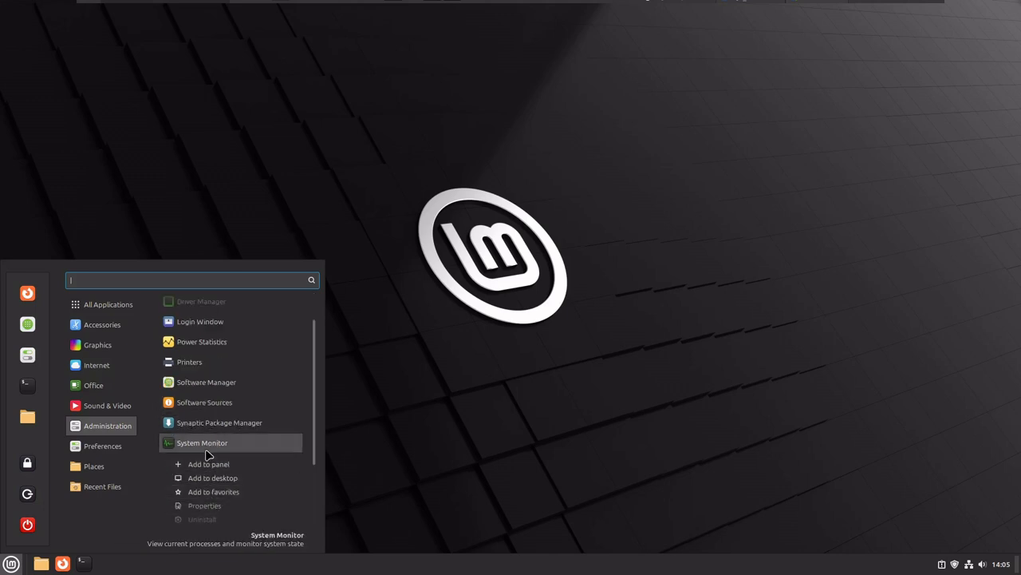
# Launch System Monitor and close its window right away.
pyautogui.click(206, 451)
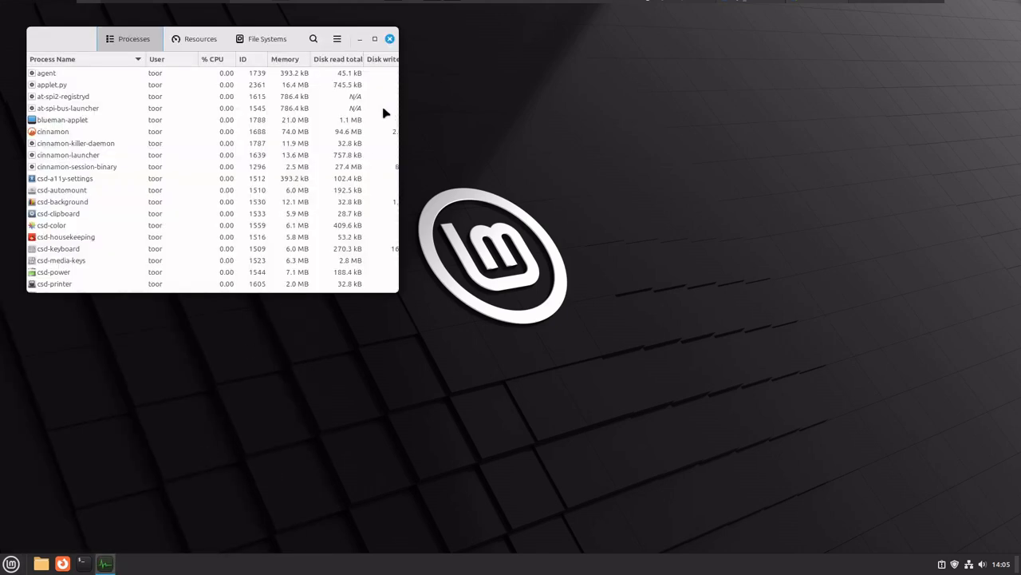
pyautogui.click(389, 38)
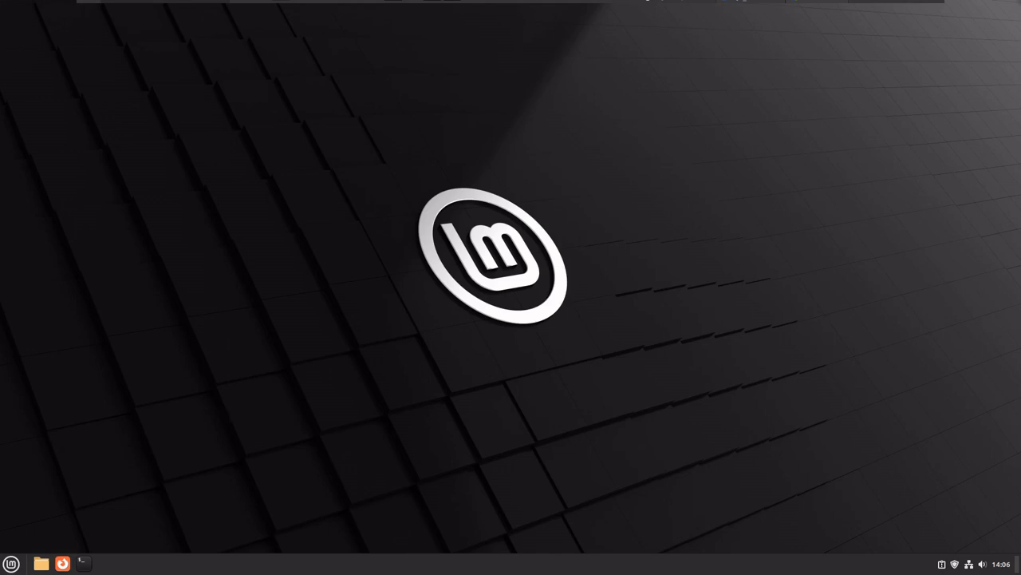
# Show the Mint menu's Office category with the LibreOffice and FreeOffice 2024 apps.
pyautogui.click(11, 564)
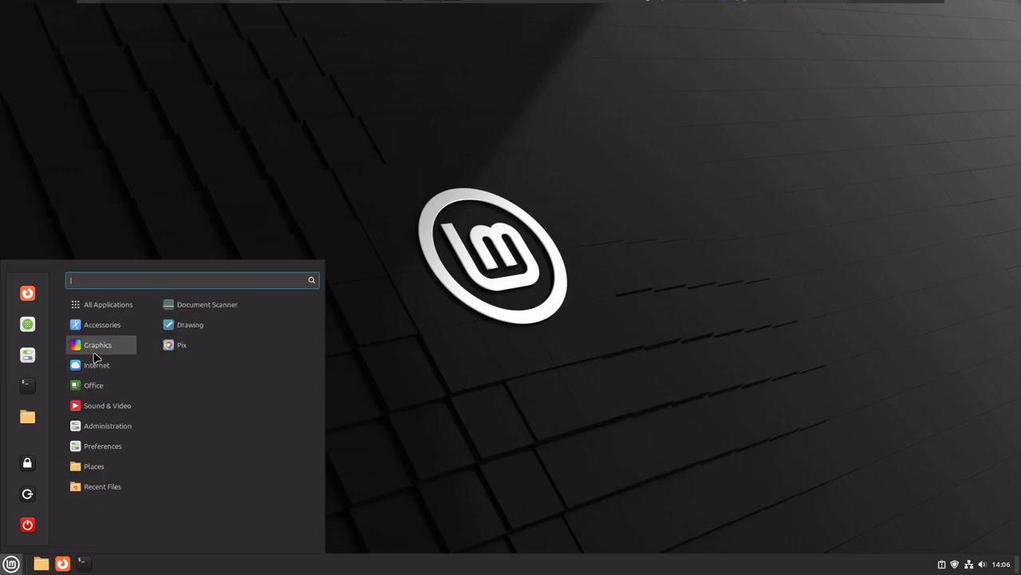
pyautogui.moveTo(99, 391)
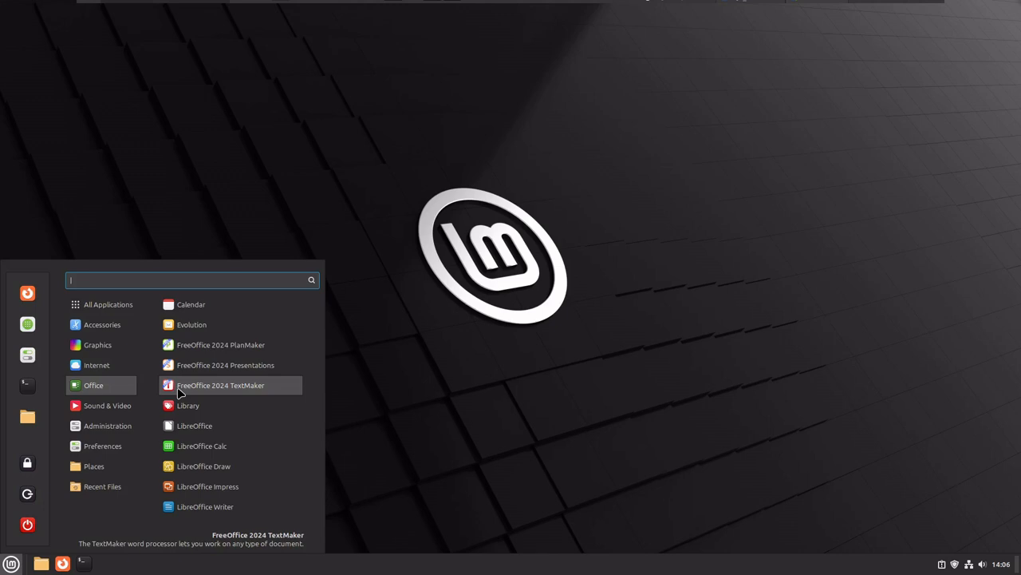
# Launch FreeOffice 2024 TextMaker and browse its Insert, Layout, References, Review, View and File tabs.
pyautogui.click(249, 388)
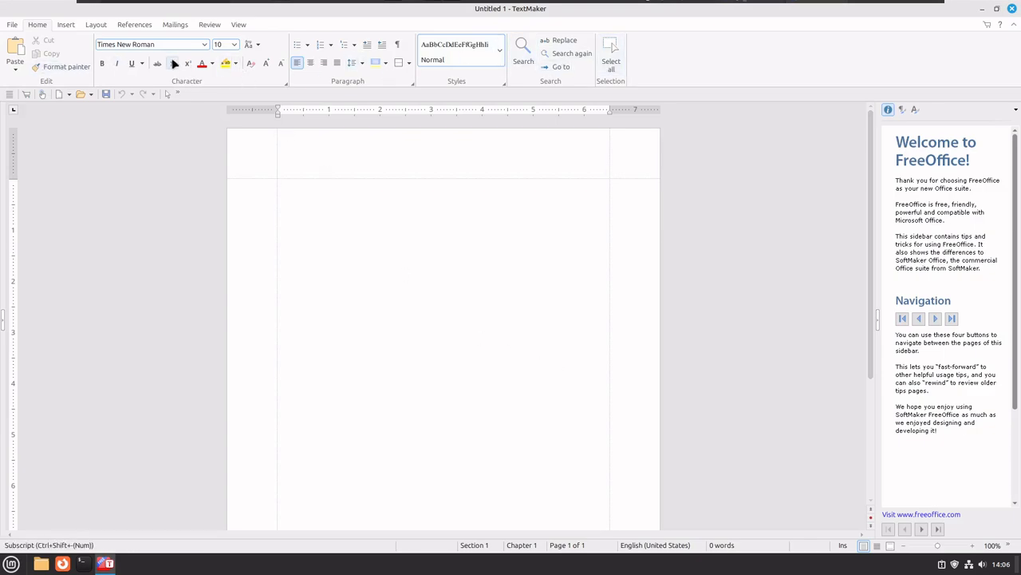
pyautogui.click(66, 25)
pyautogui.click(96, 24)
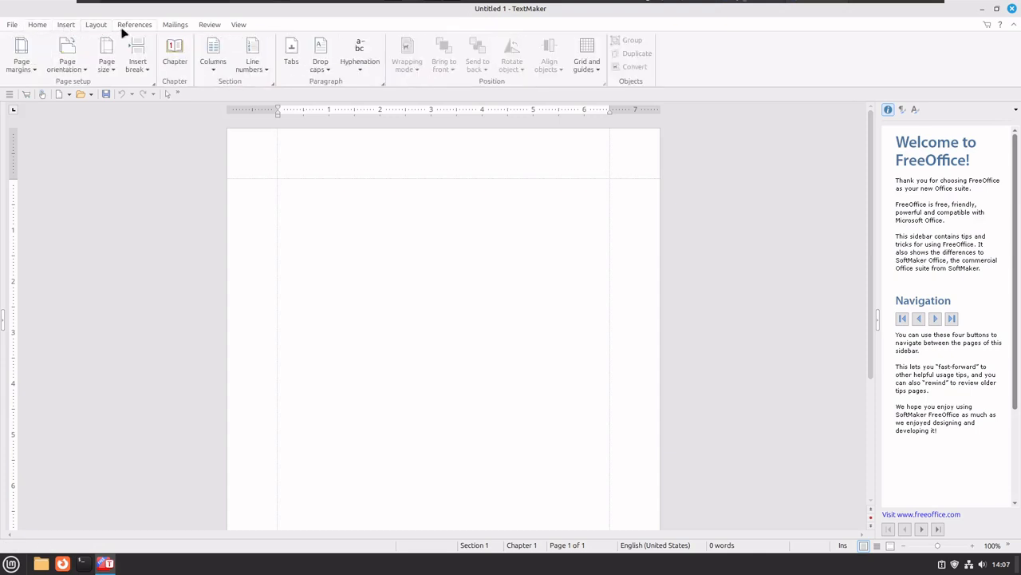
pyautogui.click(128, 24)
pyautogui.click(206, 25)
pyautogui.click(238, 24)
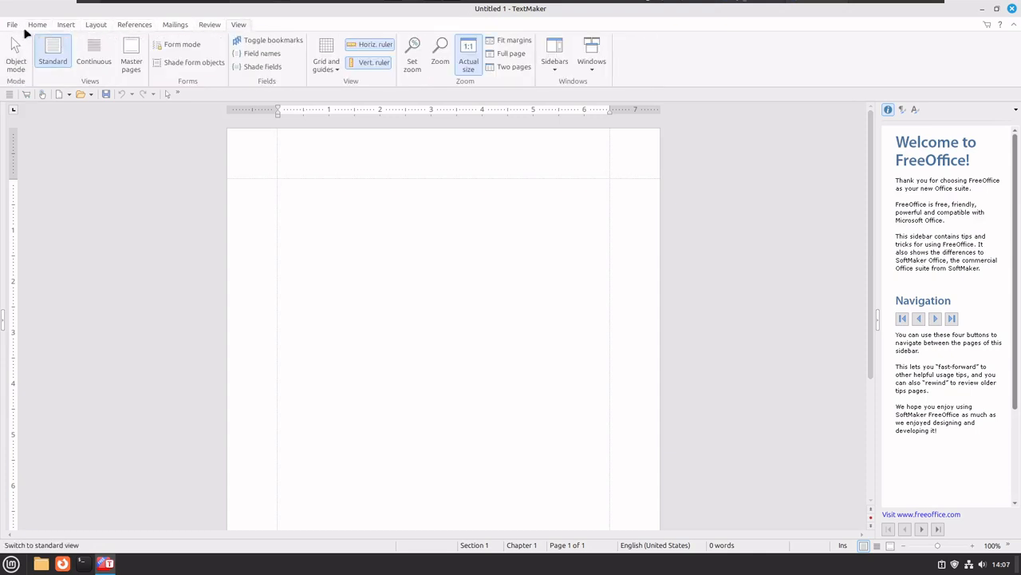
pyautogui.click(13, 25)
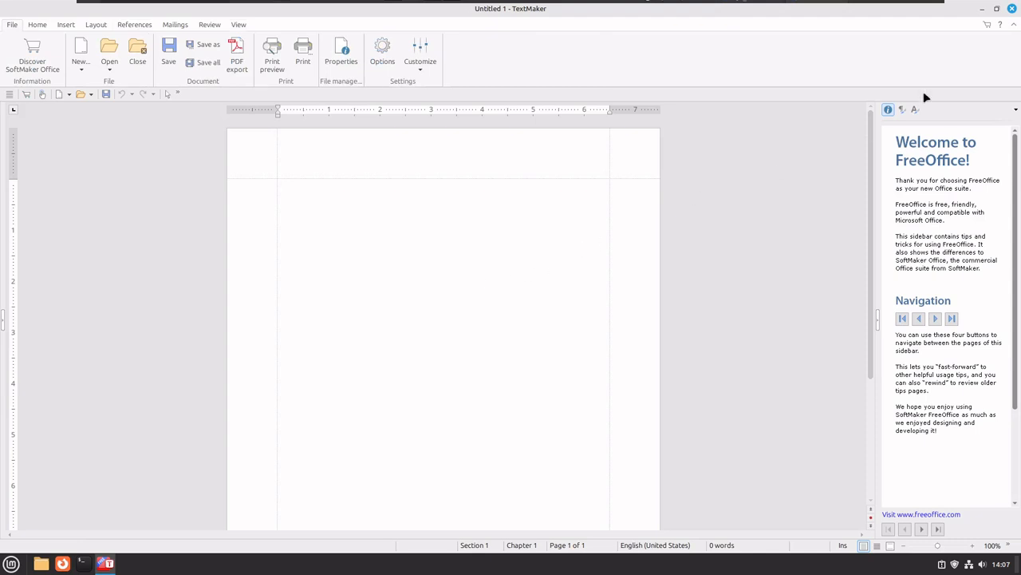
# Close TextMaker and launch FreeOffice 2024 PlanMaker from the application menu.
pyautogui.click(1011, 10)
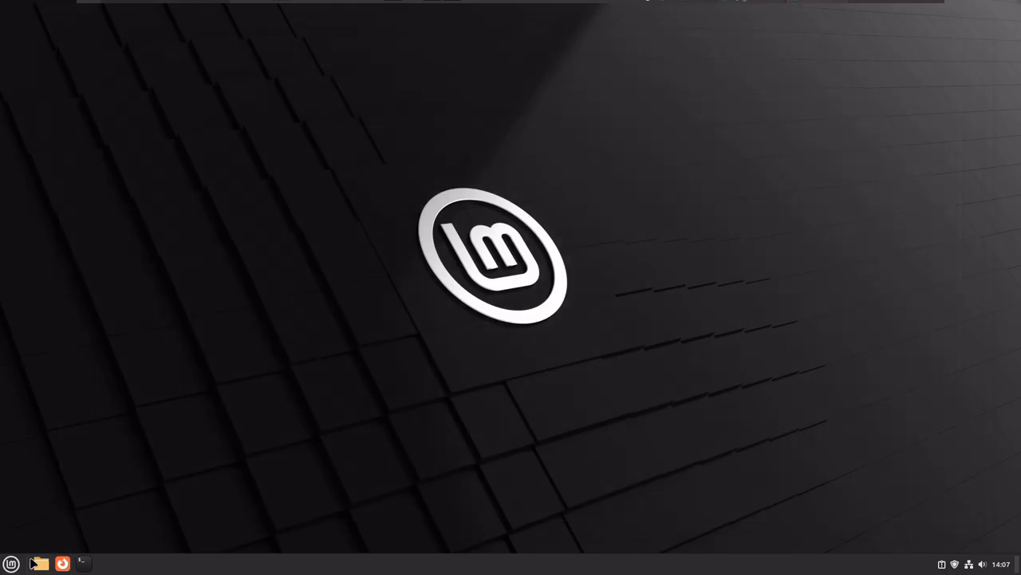
pyautogui.click(11, 564)
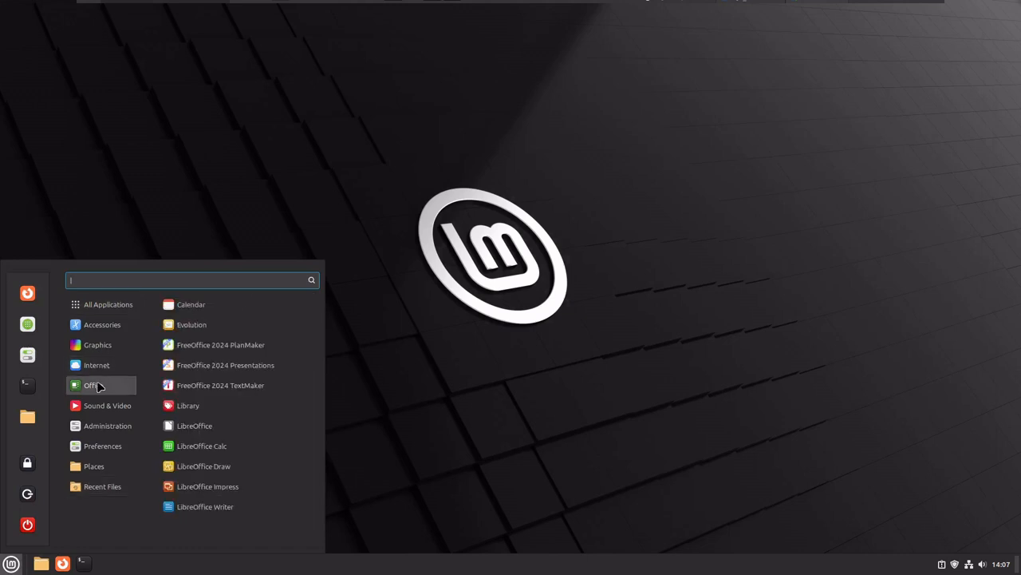
pyautogui.click(229, 344)
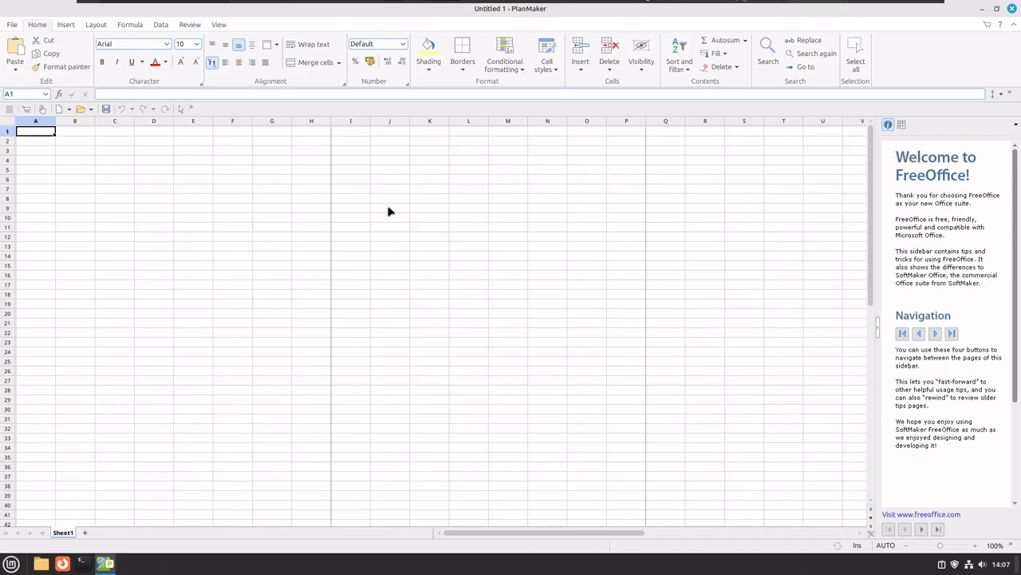
# Select cells K10 and K20, then close PlanMaker without entering any data.
pyautogui.click(437, 217)
pyautogui.click(435, 316)
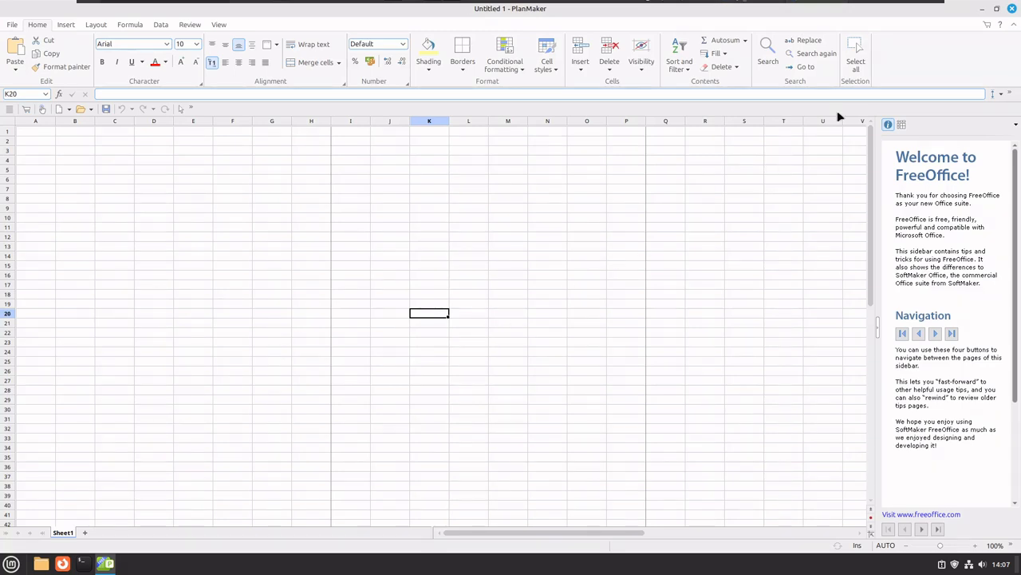
pyautogui.click(1012, 8)
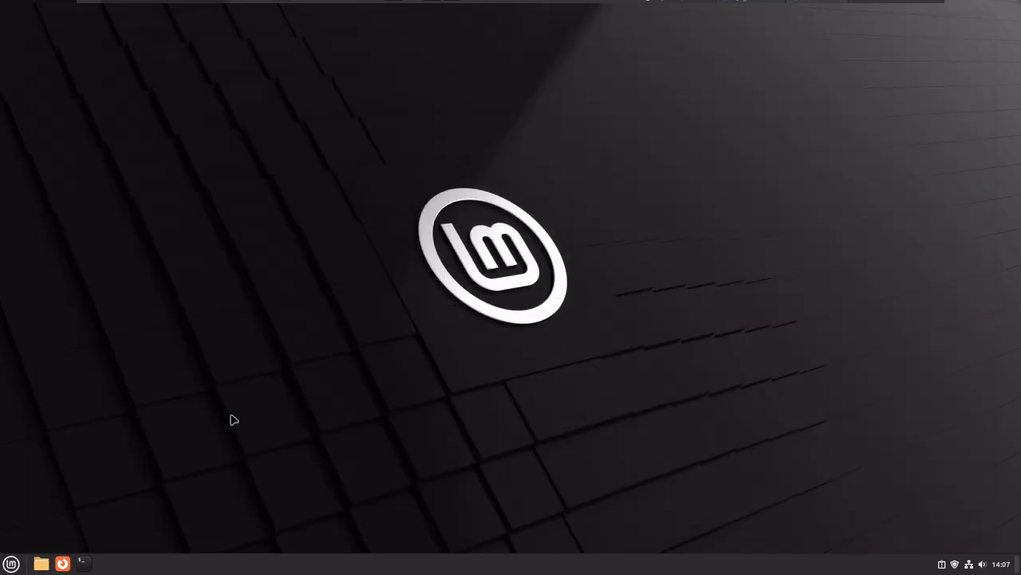
# Open the Mint menu and browse its categories, ending on the Preferences settings list.
pyautogui.click(12, 564)
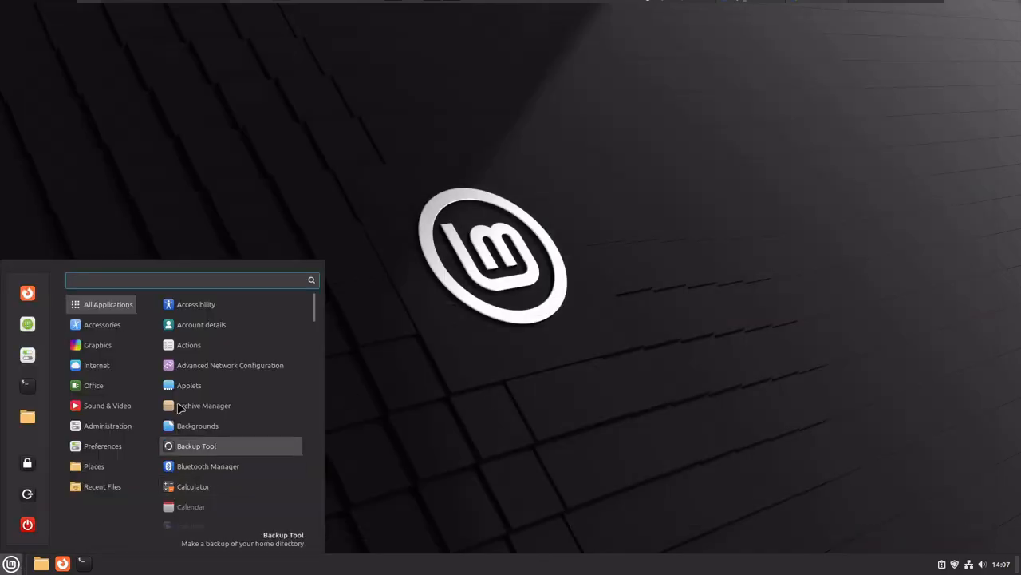
pyautogui.moveTo(121, 374)
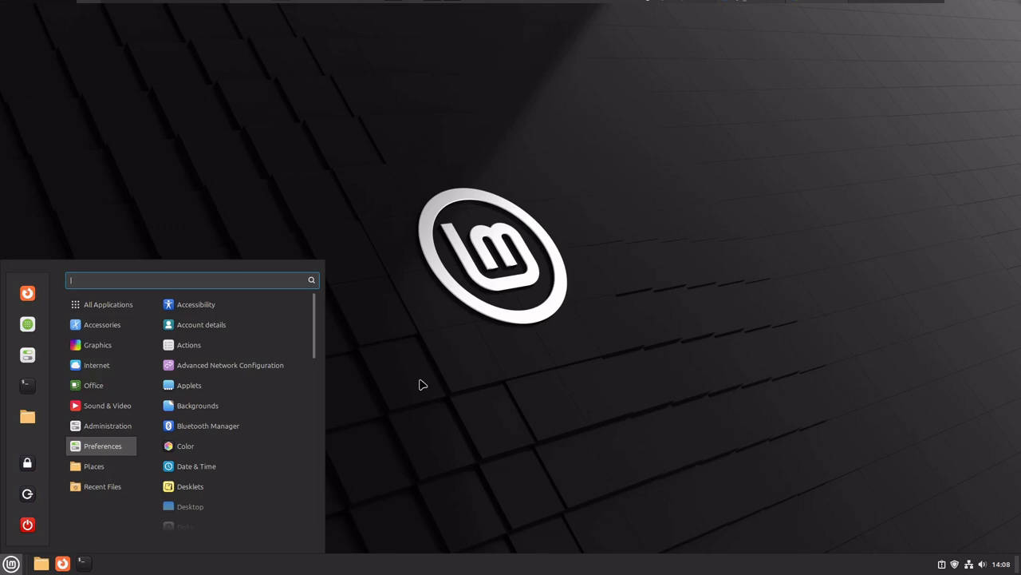
# Scroll the Mint menu's application list down to Thunderbird Mail near Terminal and Timeshift.
pyautogui.moveTo(107, 386)
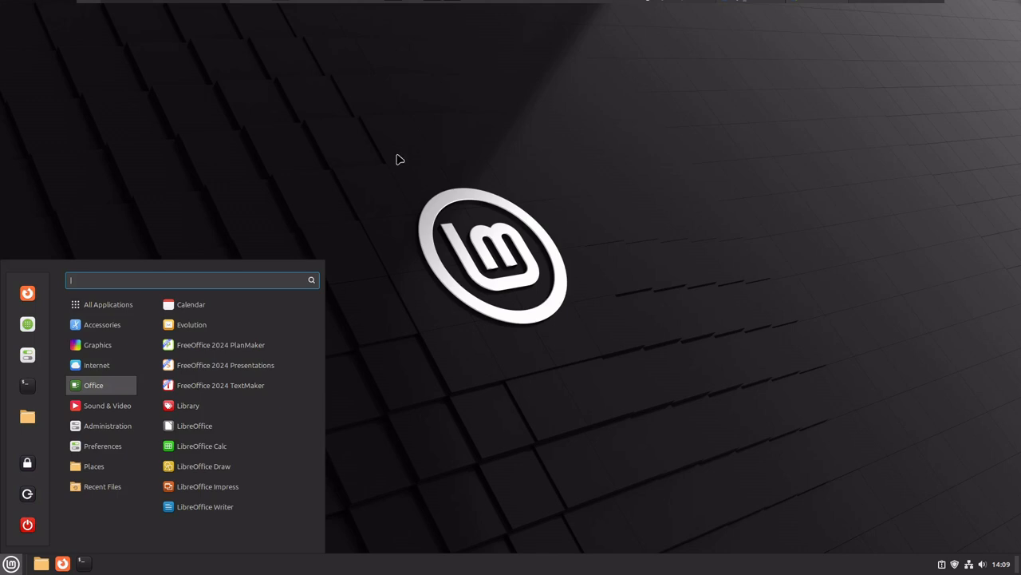
pyautogui.click(128, 424)
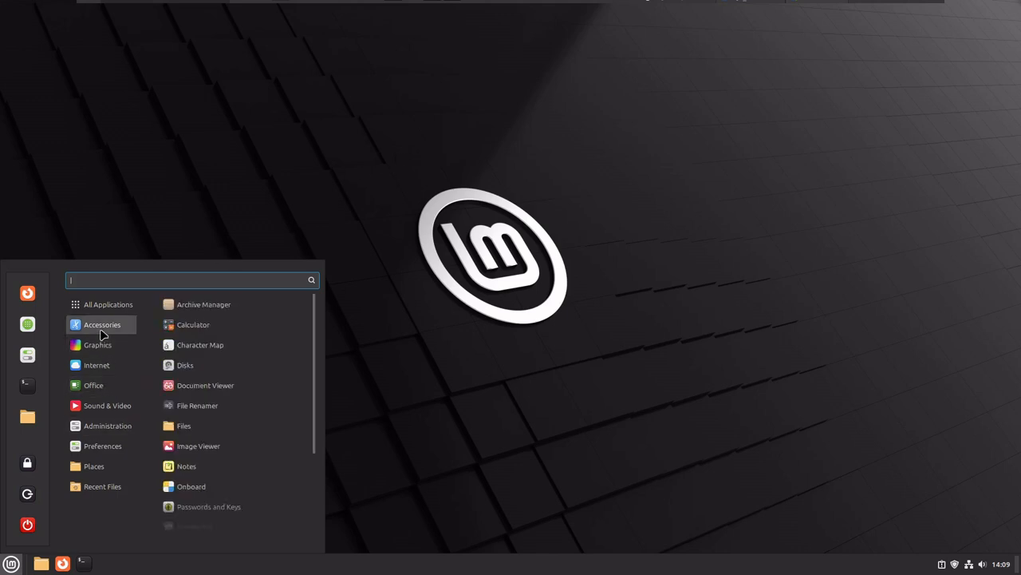
pyautogui.moveTo(105, 306)
pyautogui.scroll(-6, 222, 411)
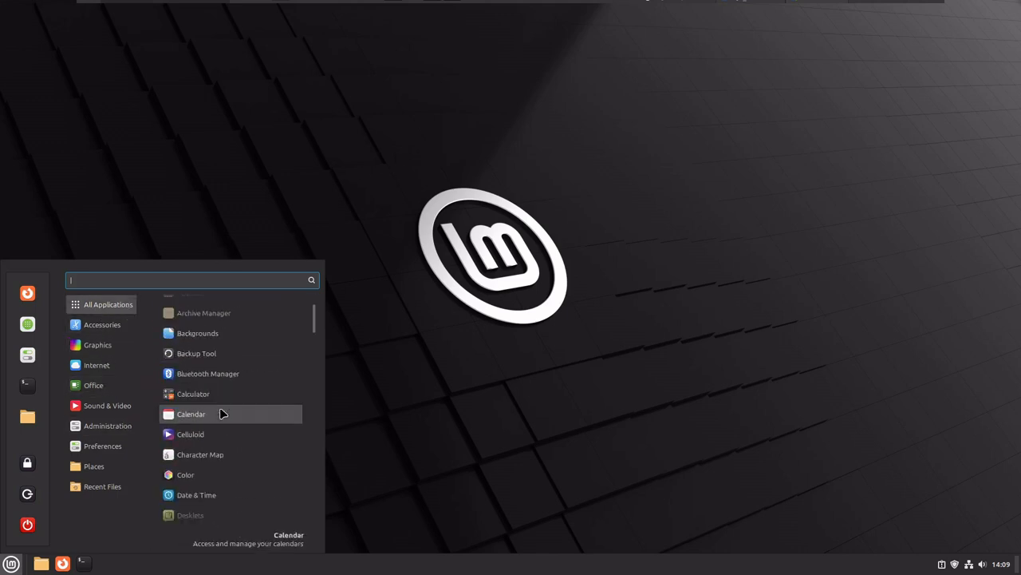
pyautogui.scroll(-10, 223, 413)
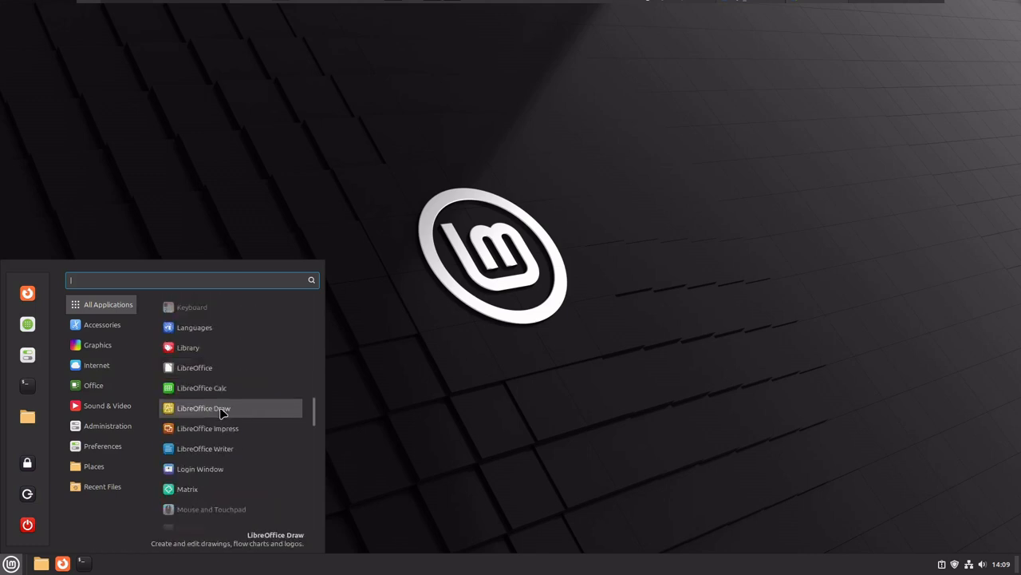
pyautogui.scroll(-10, 222, 412)
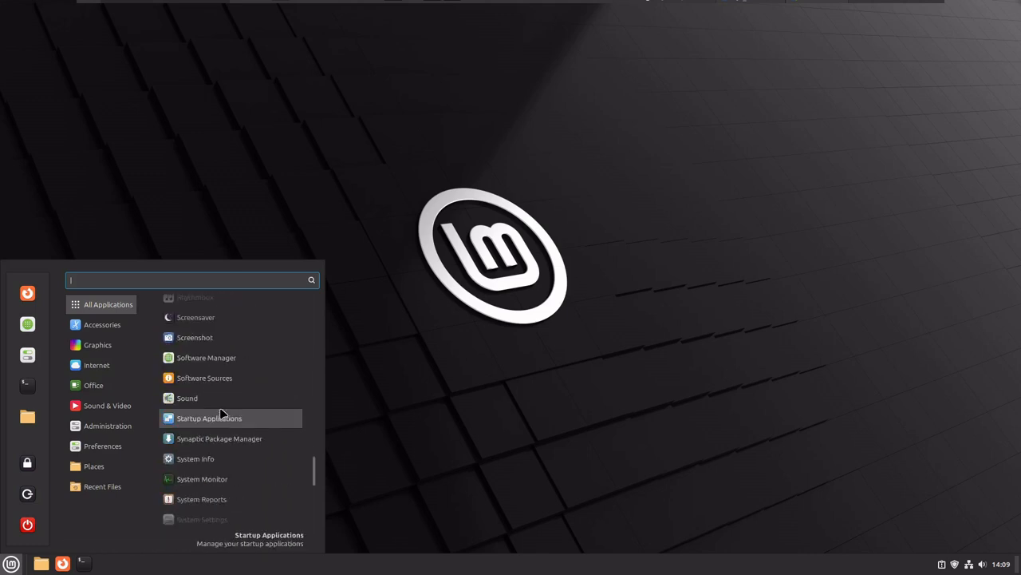
pyautogui.scroll(-9, 222, 413)
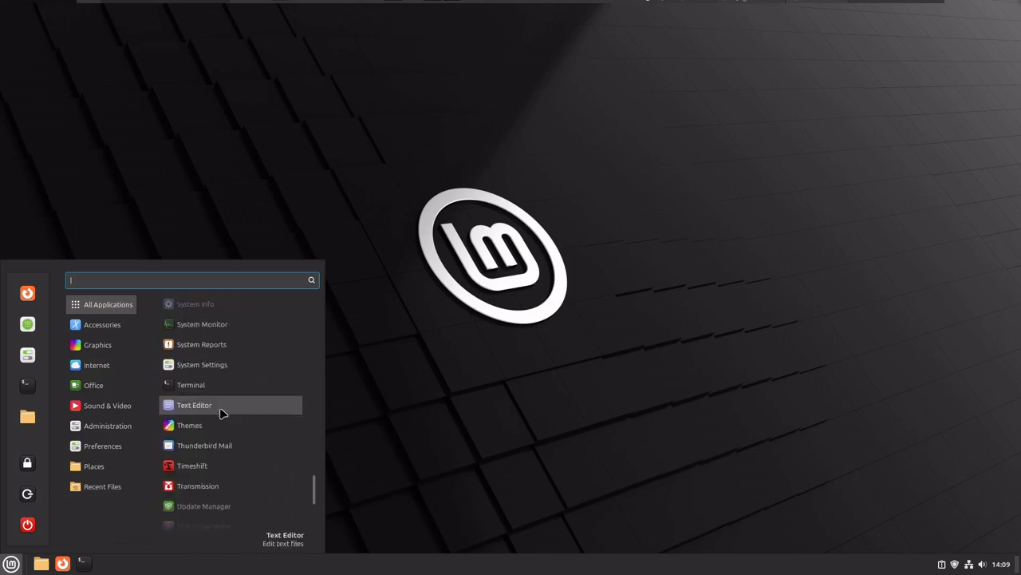
# Launch Thunderbird Mail, dismiss the donation and Account Setup tabs, and return to Mail.
pyautogui.click(225, 445)
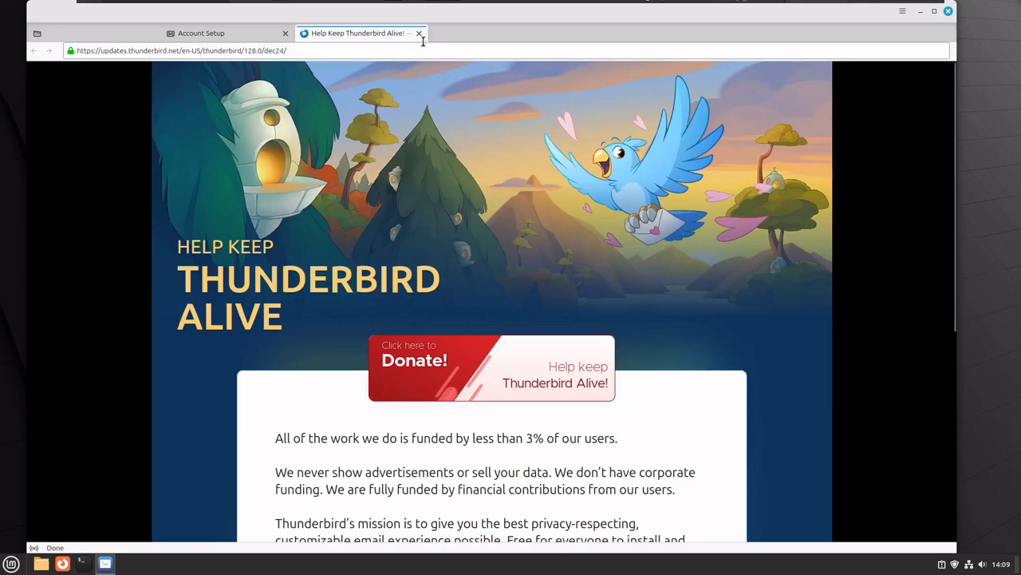
pyautogui.click(419, 33)
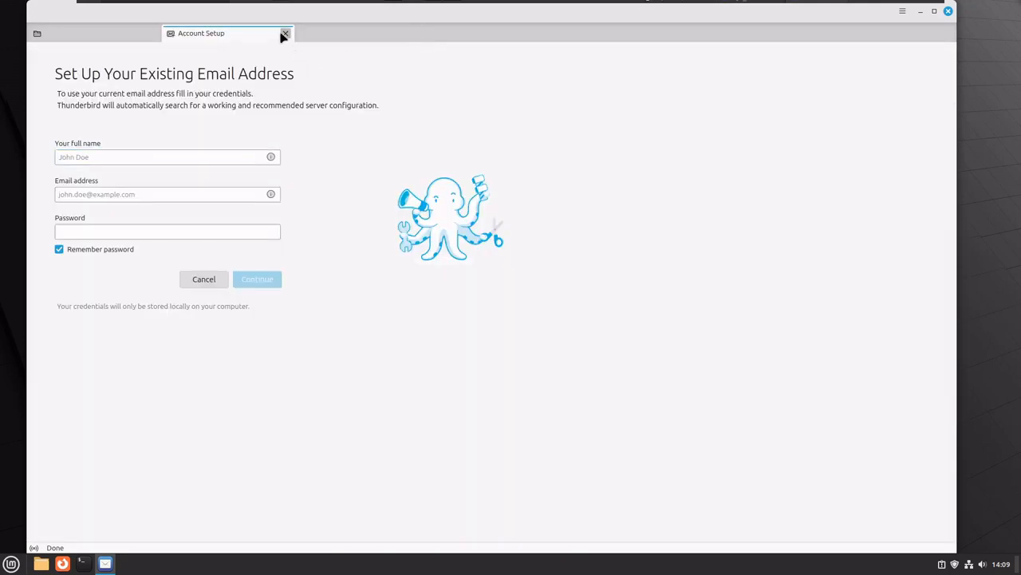
pyautogui.click(285, 34)
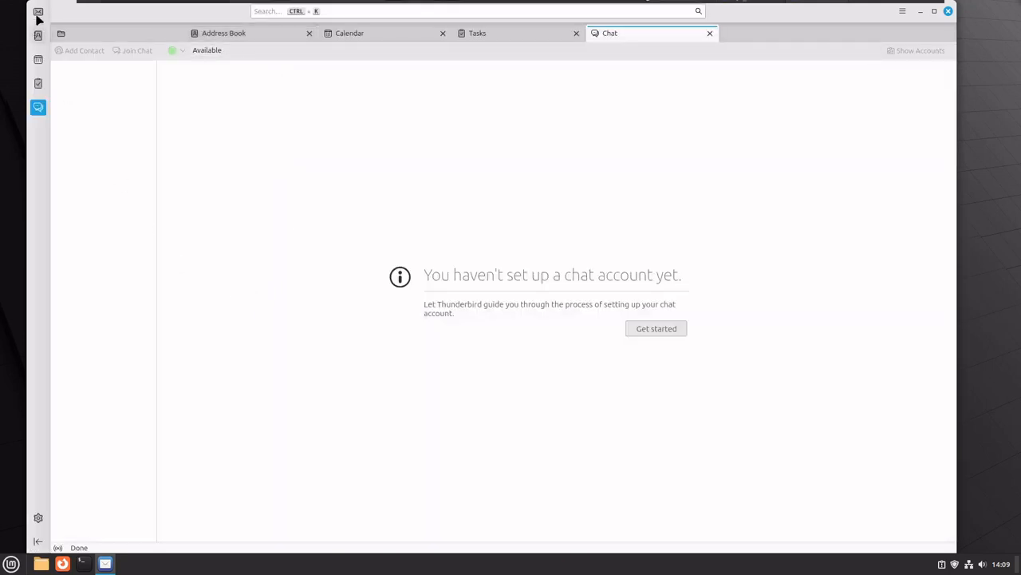
pyautogui.click(58, 35)
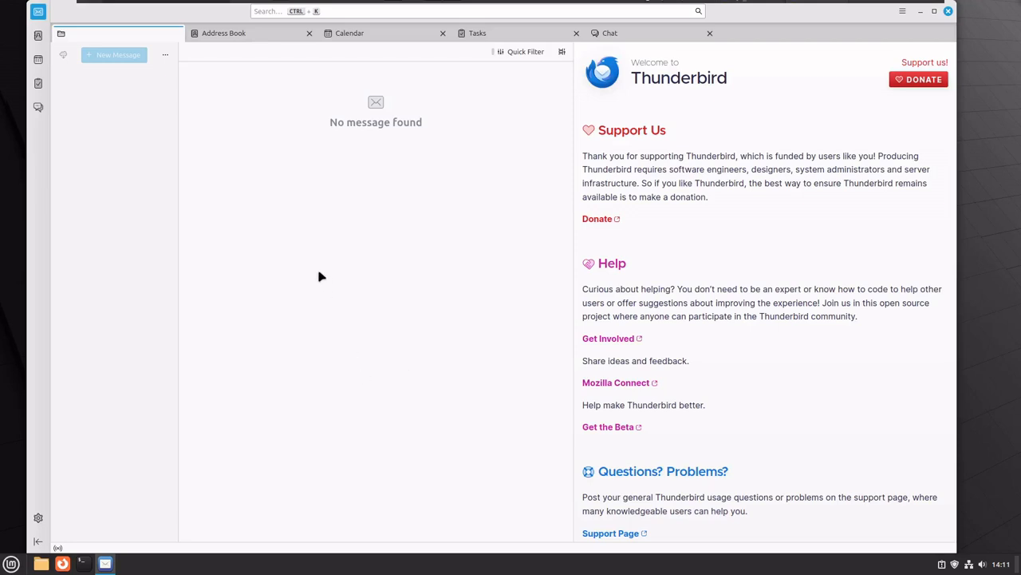
# Visit Thunderbird's Address Book, Calendar week view and Tasks spaces in turn.
pyautogui.click(38, 37)
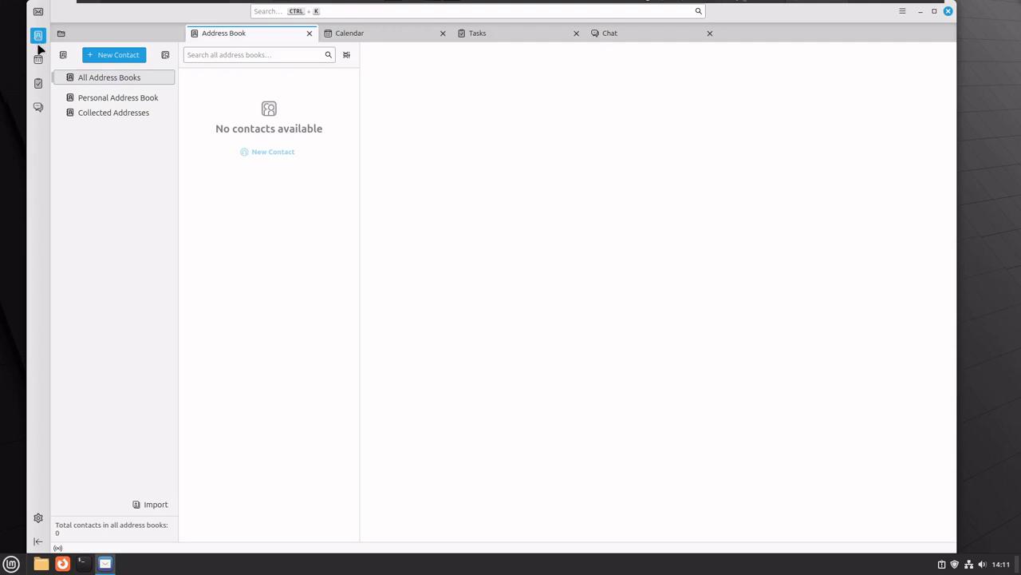
pyautogui.click(37, 59)
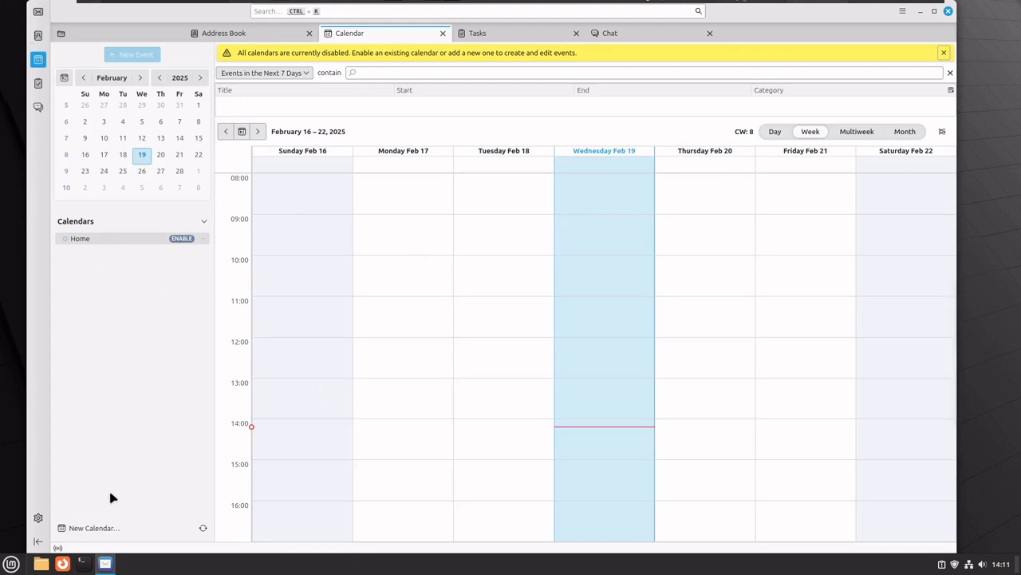
pyautogui.click(38, 84)
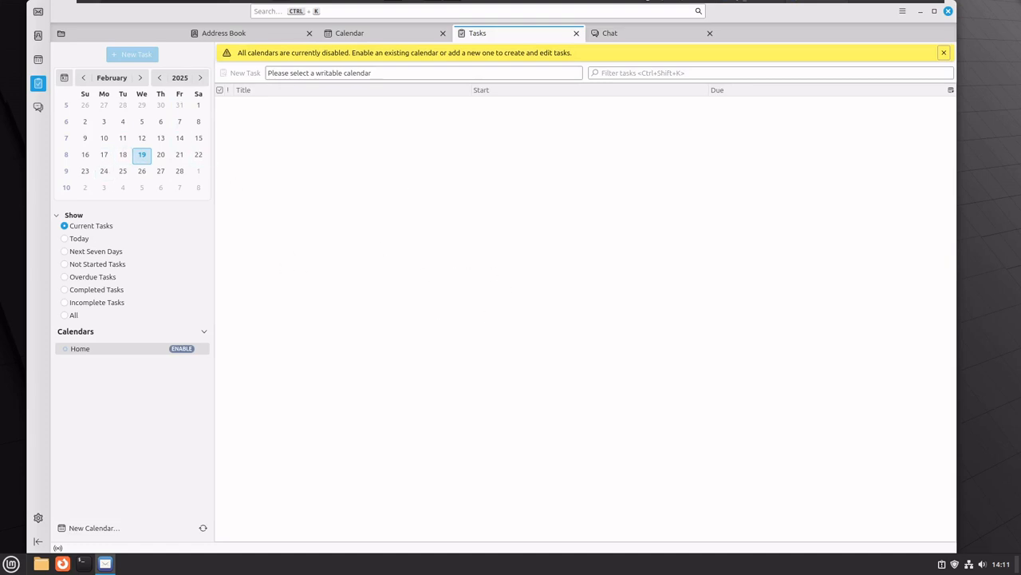
# Switch Thunderbird to its Chat space, which reports no chat account yet.
pyautogui.click(38, 107)
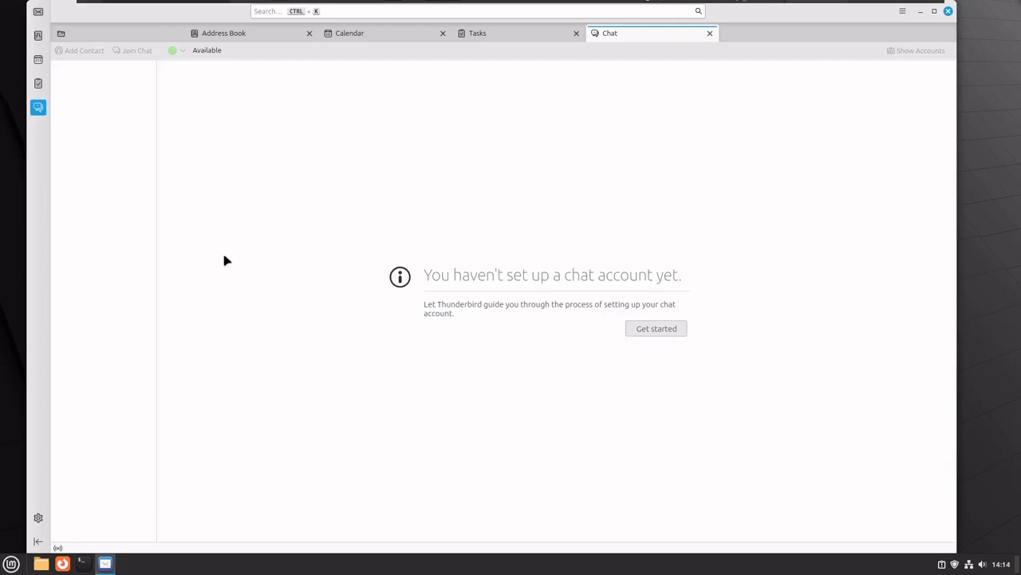
# Switch back to Thunderbird's mail view.
pyautogui.click(37, 12)
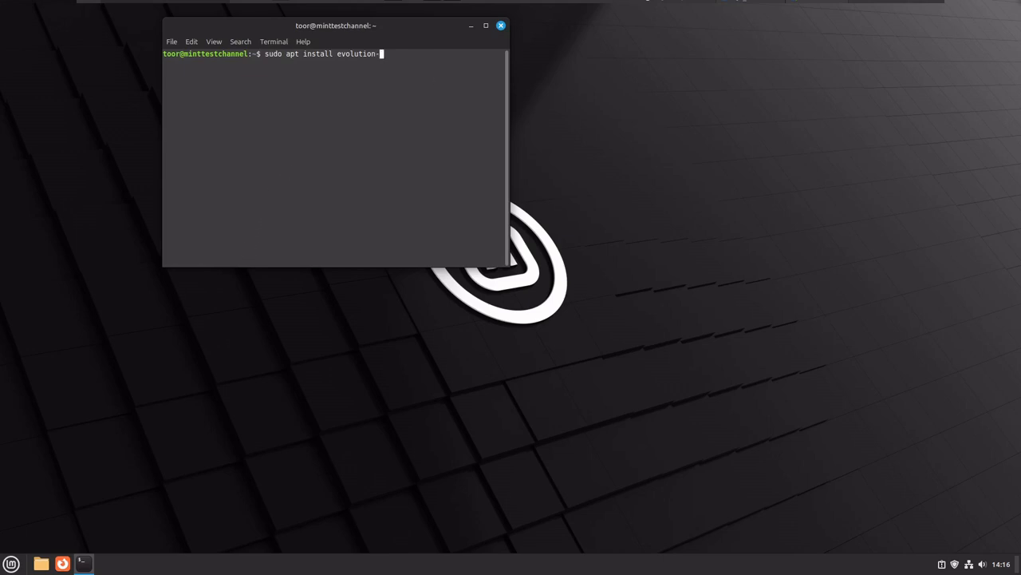
# Complete the 'sudo apt install evolution-ews' command, then launch Evolution from Menu > Office.
pyautogui.write('-ews')
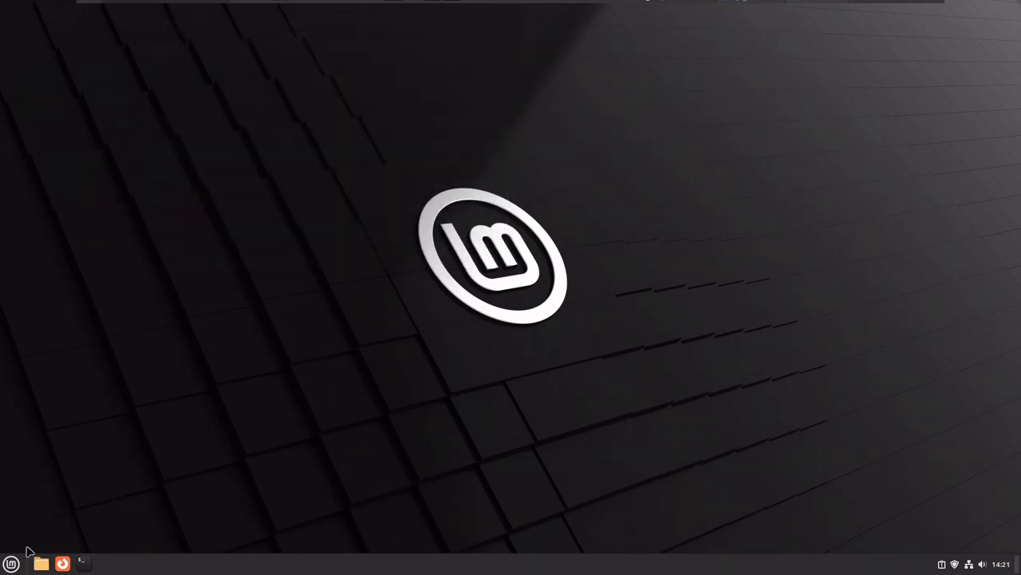
pyautogui.click(11, 563)
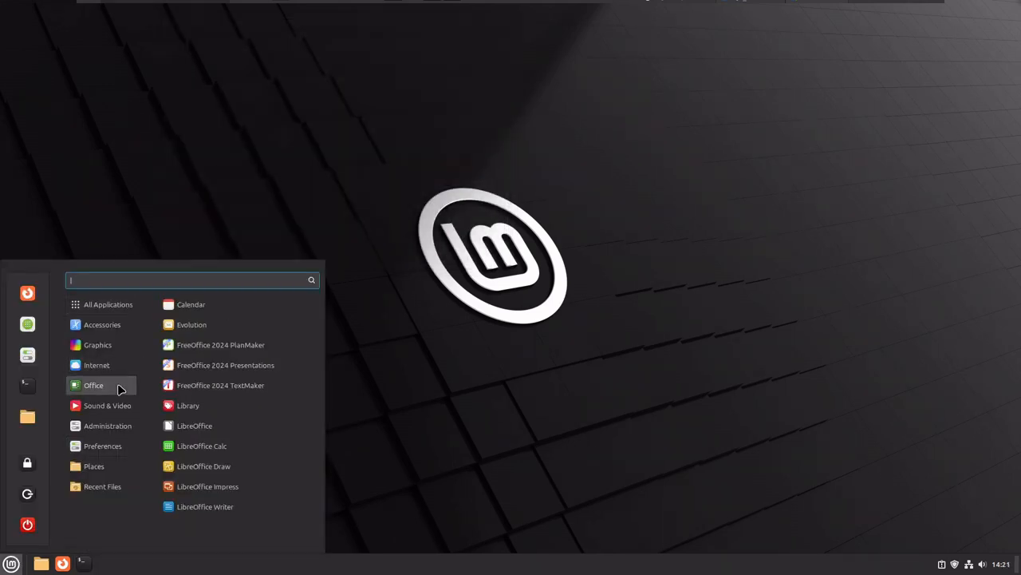
pyautogui.click(192, 329)
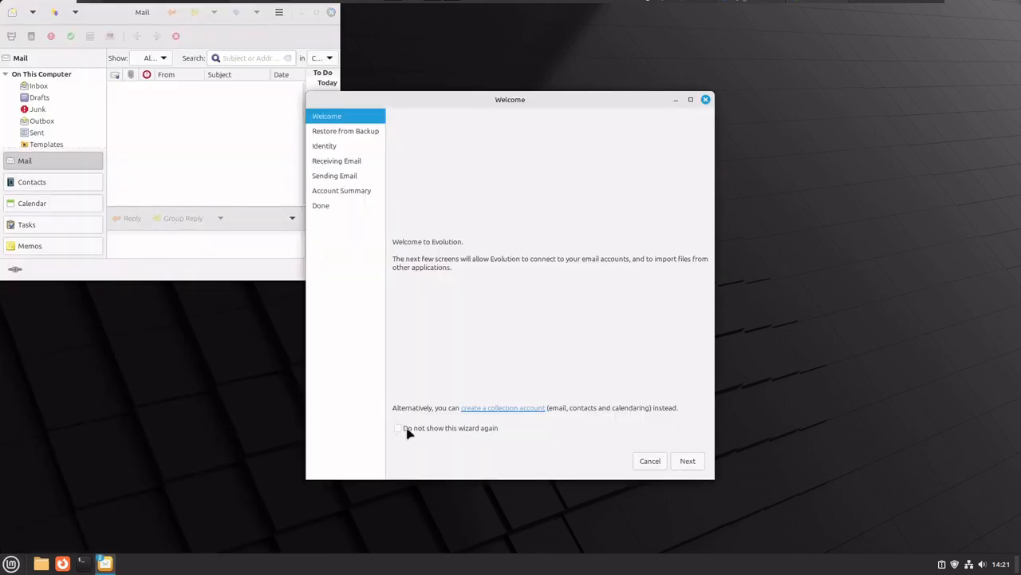
# Dismiss the Welcome assistant and maximize the Evolution Mail window.
pyautogui.click(706, 99)
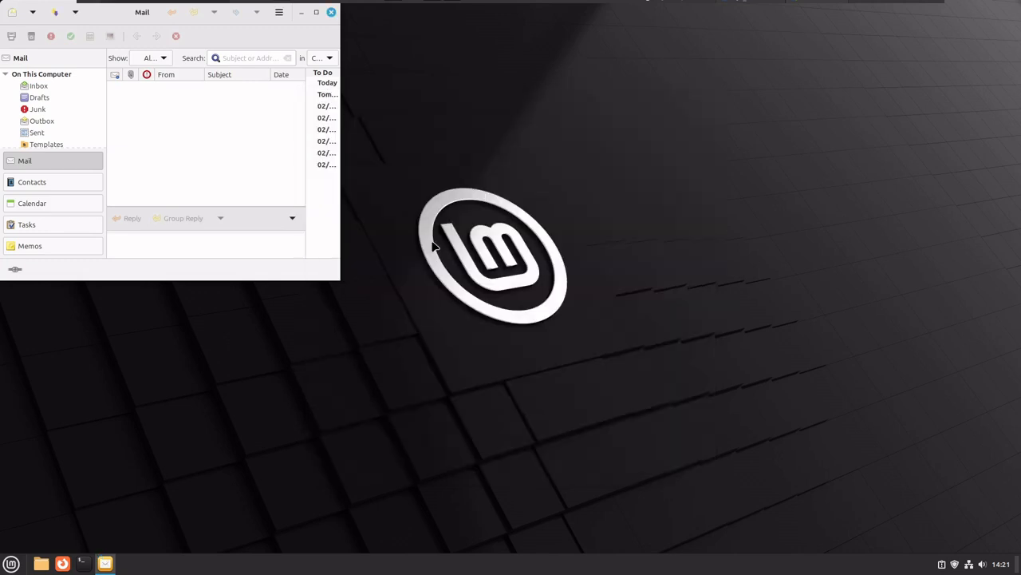
pyautogui.click(316, 11)
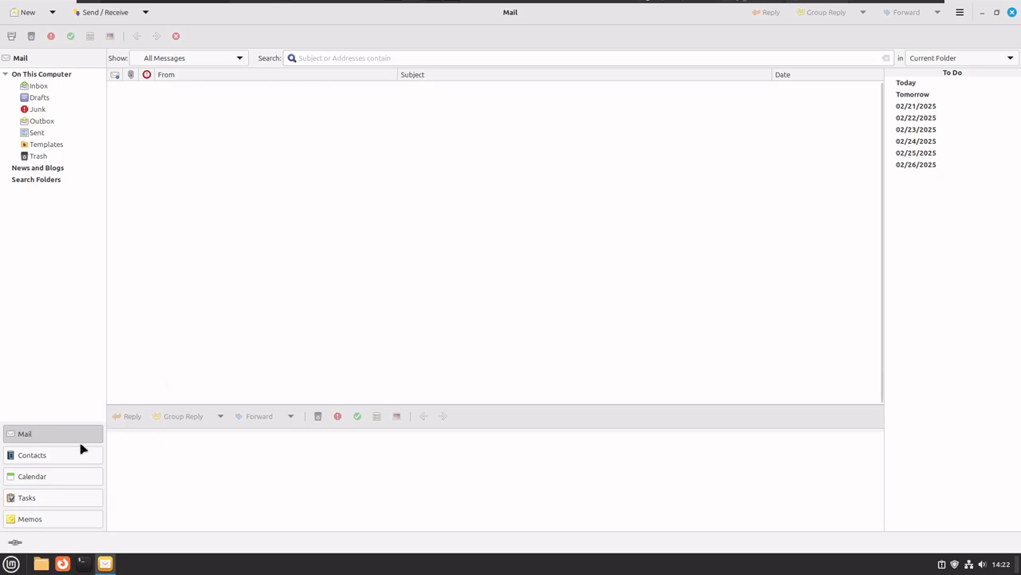
# Cycle through the Contacts, Calendar, Tasks and Memos views, then show the New item-type list.
pyautogui.click(55, 455)
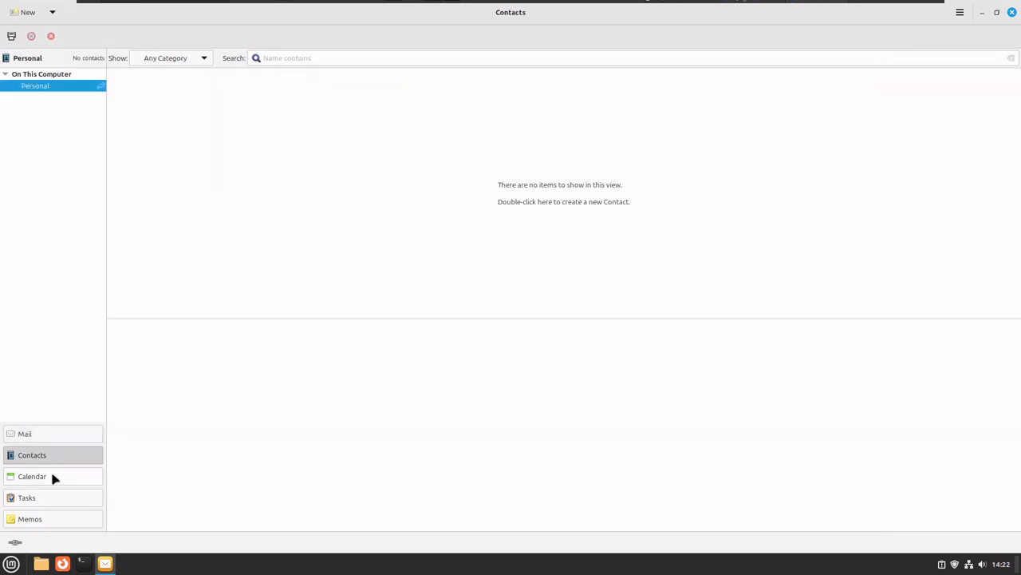
pyautogui.click(54, 477)
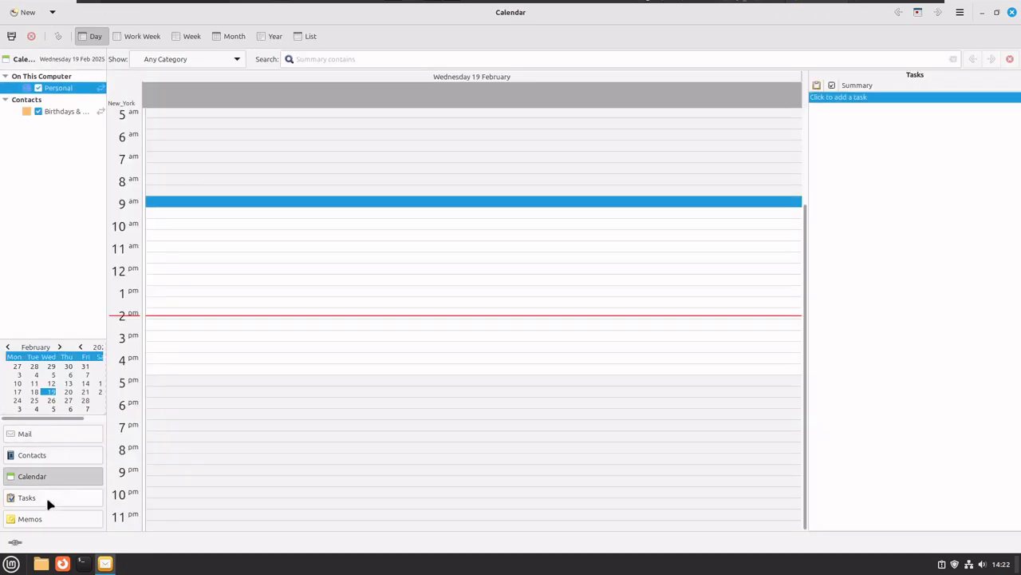
pyautogui.click(48, 501)
pyautogui.click(51, 521)
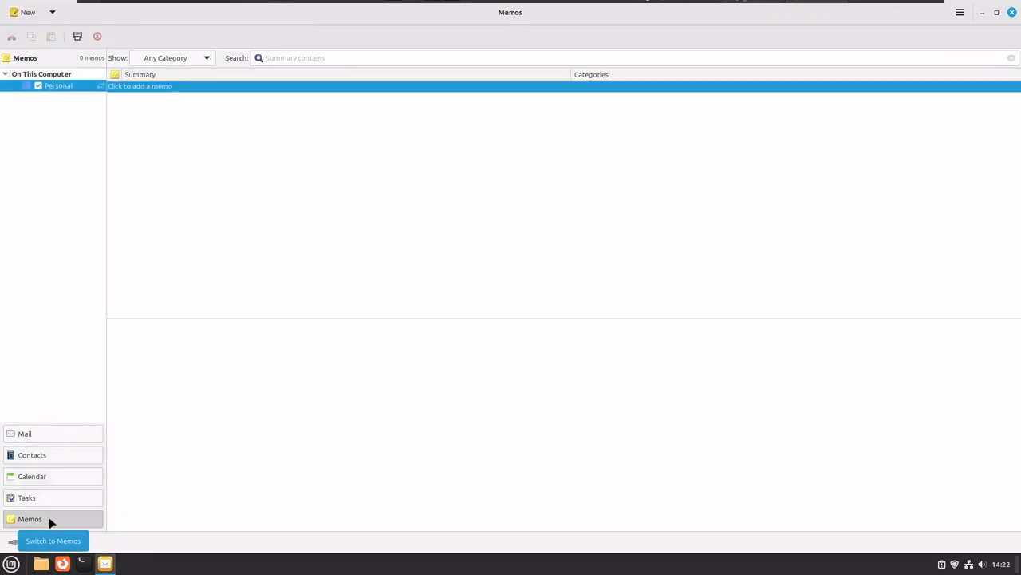
pyautogui.click(53, 12)
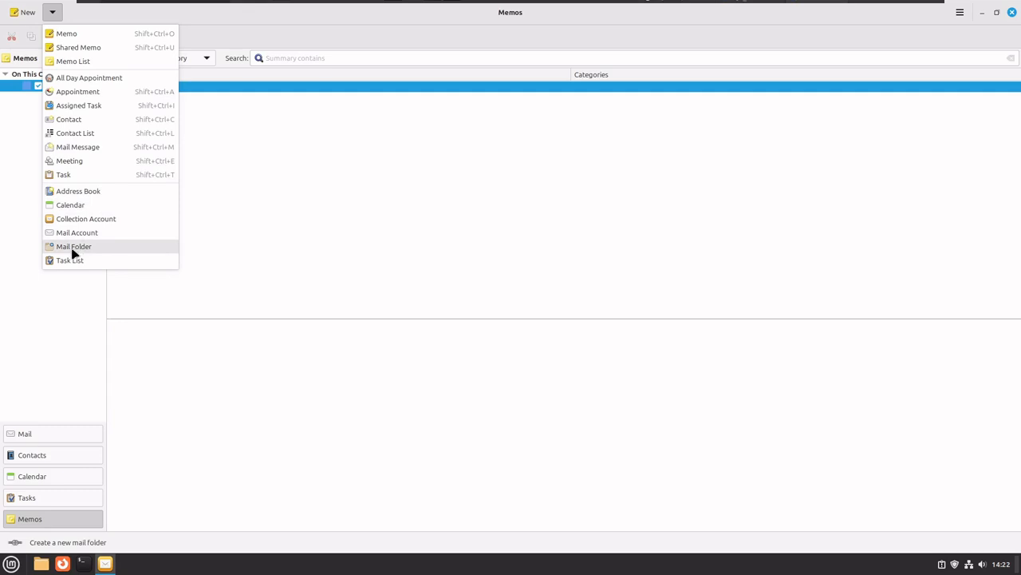
# Enable Show Menu Bar from Evolution's application menu.
pyautogui.click(78, 286)
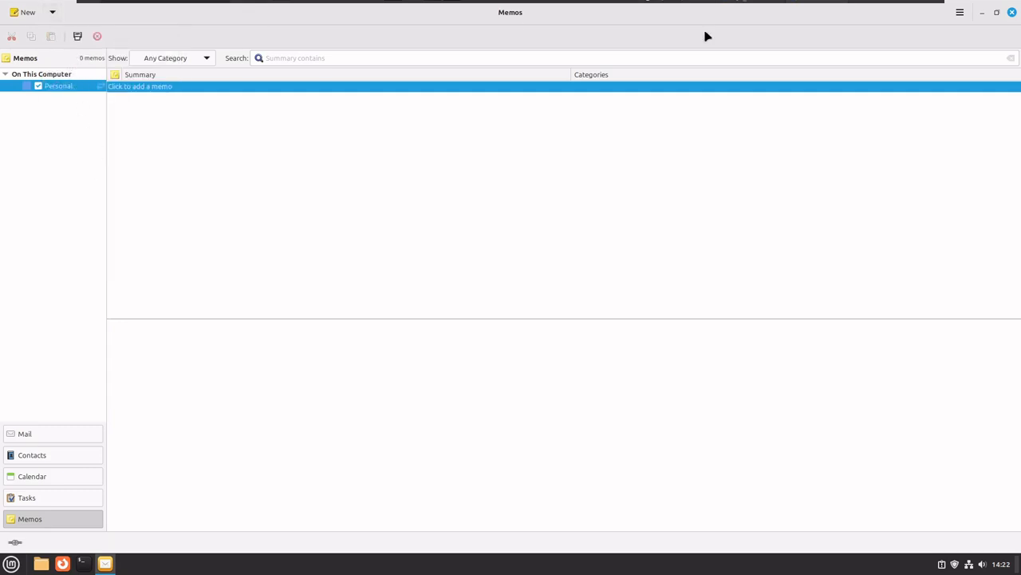
pyautogui.click(960, 12)
pyautogui.moveTo(970, 35)
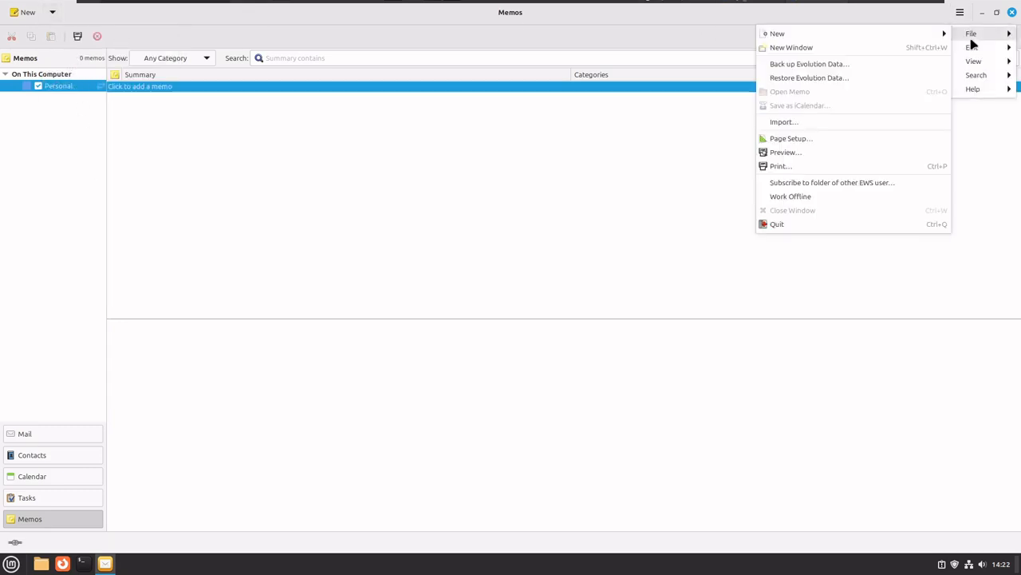
pyautogui.moveTo(975, 64)
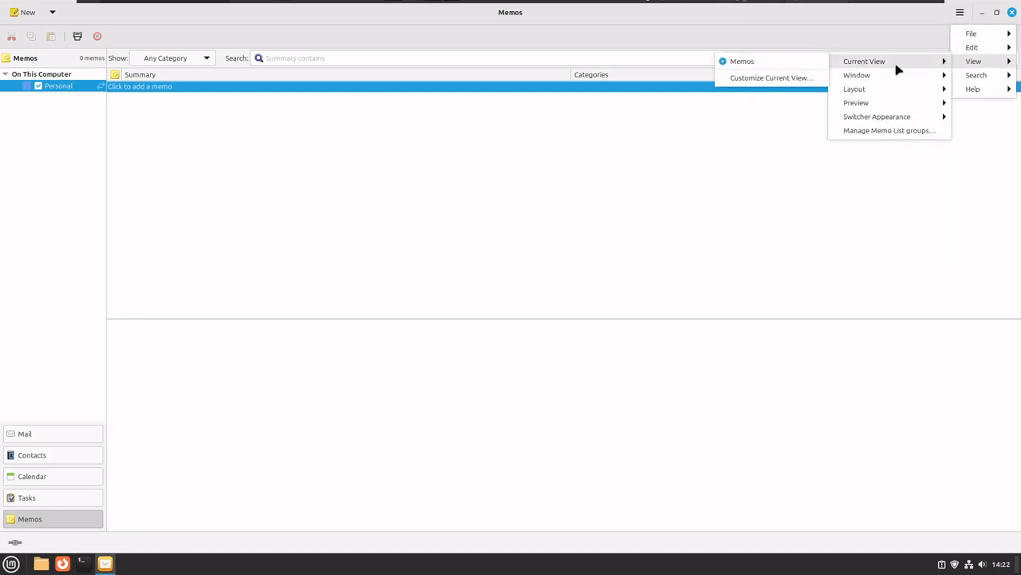
pyautogui.moveTo(895, 93)
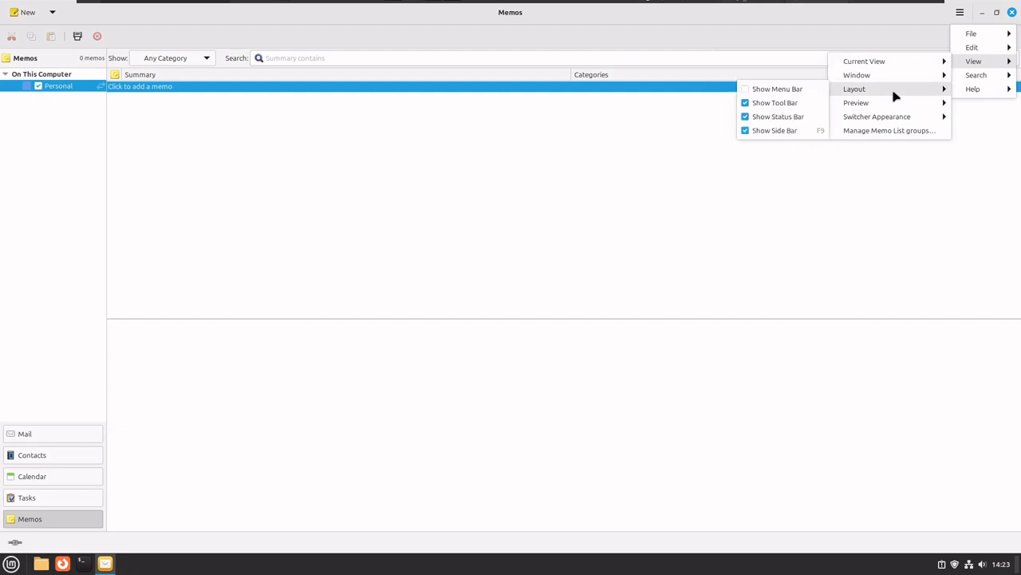
pyautogui.click(789, 92)
# Browse the File and Help menus, then return to the Mail view.
pyautogui.click(13, 33)
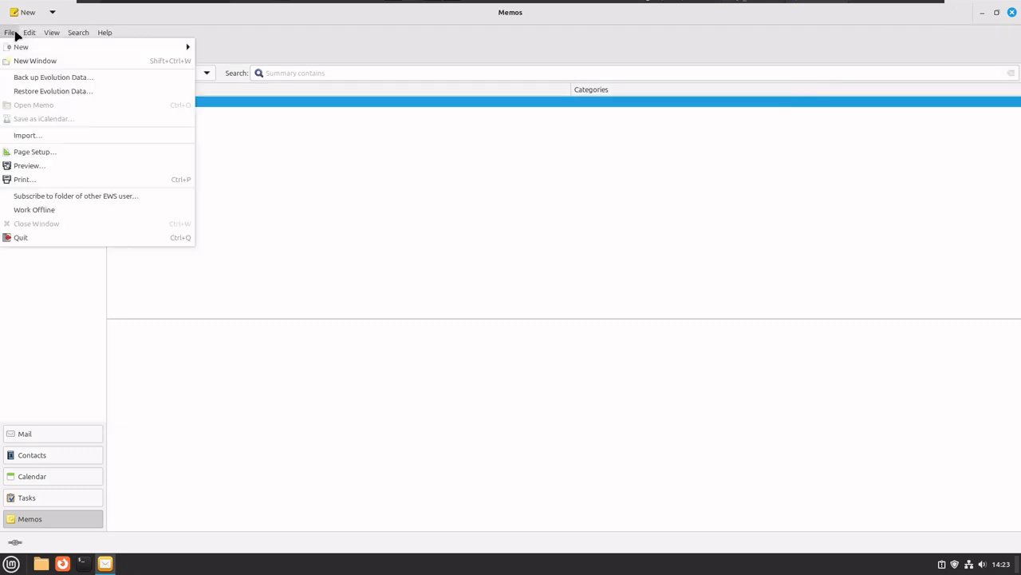
pyautogui.moveTo(105, 36)
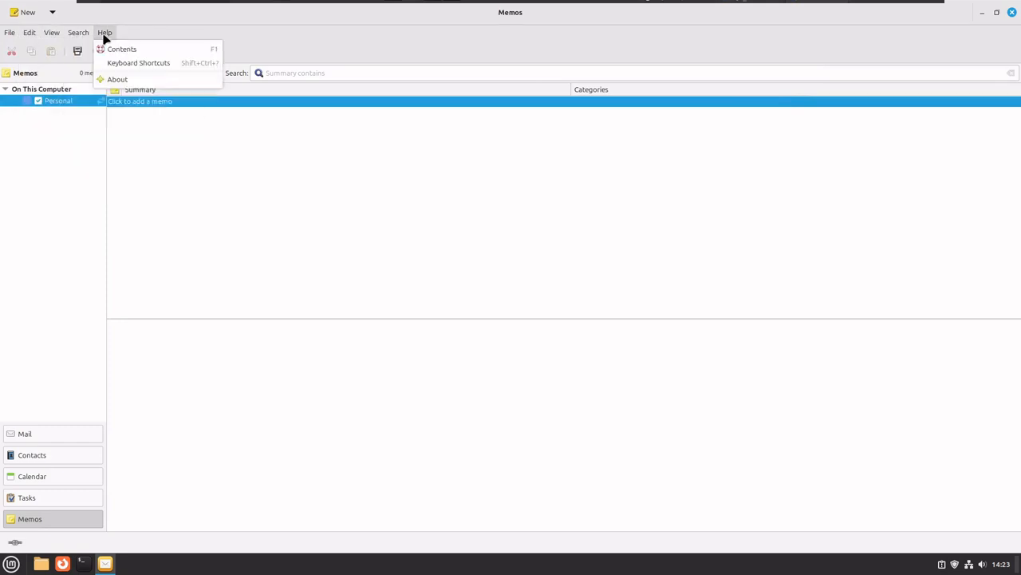
pyautogui.click(277, 35)
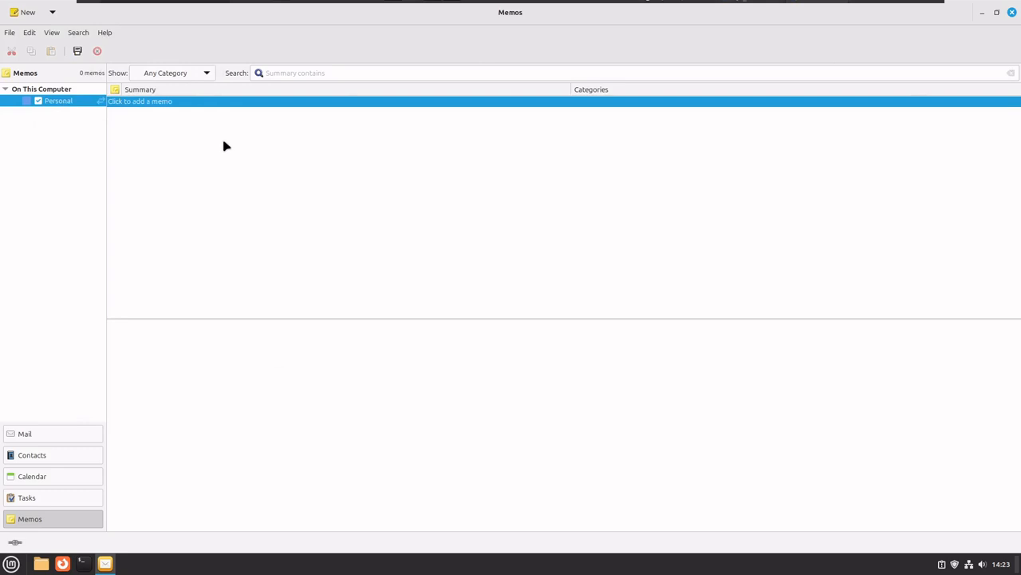
pyautogui.click(65, 438)
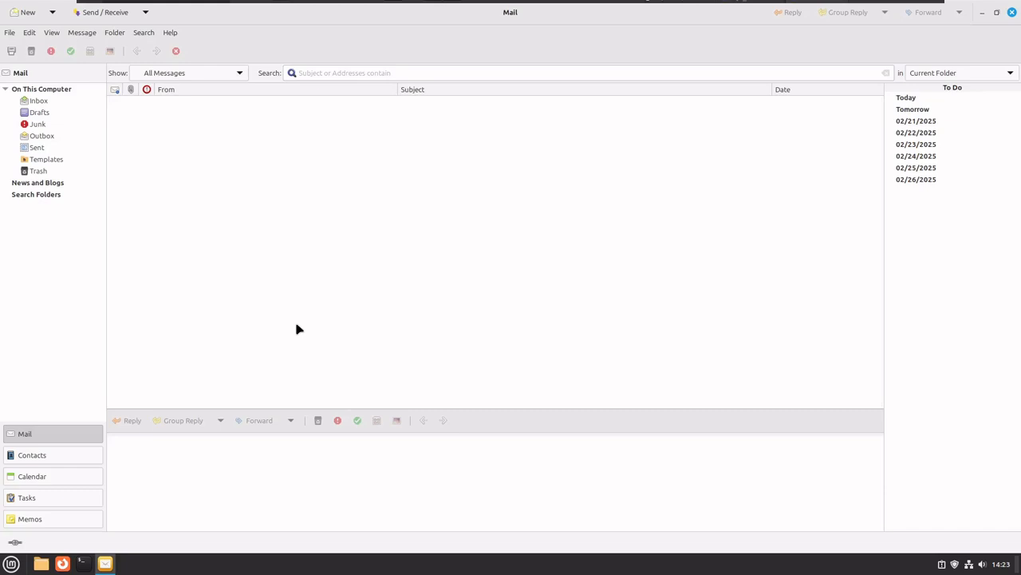
# Quit Evolution and relaunch it from Menu > Office.
pyautogui.click(1012, 12)
pyautogui.click(22, 563)
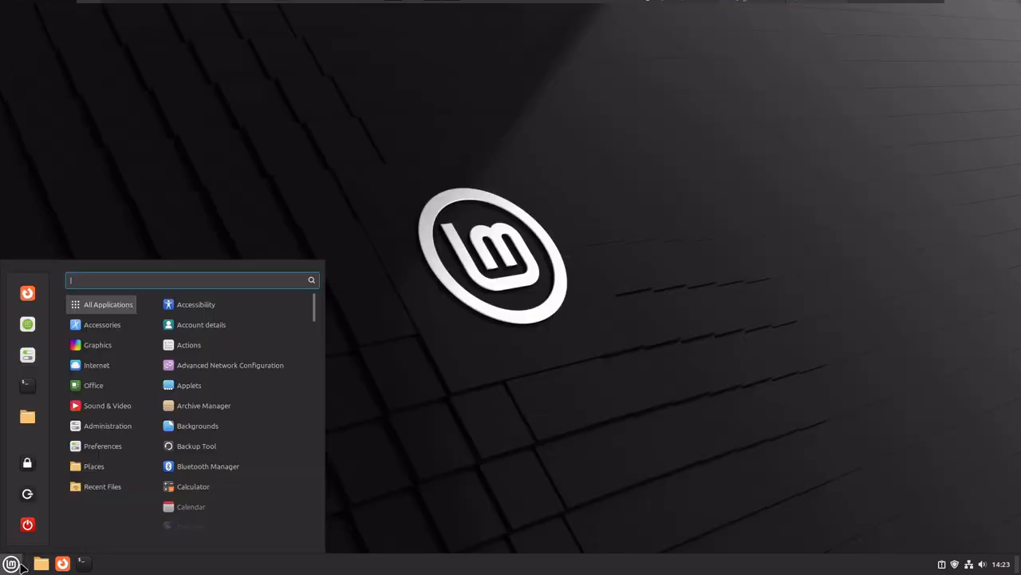
pyautogui.moveTo(112, 383)
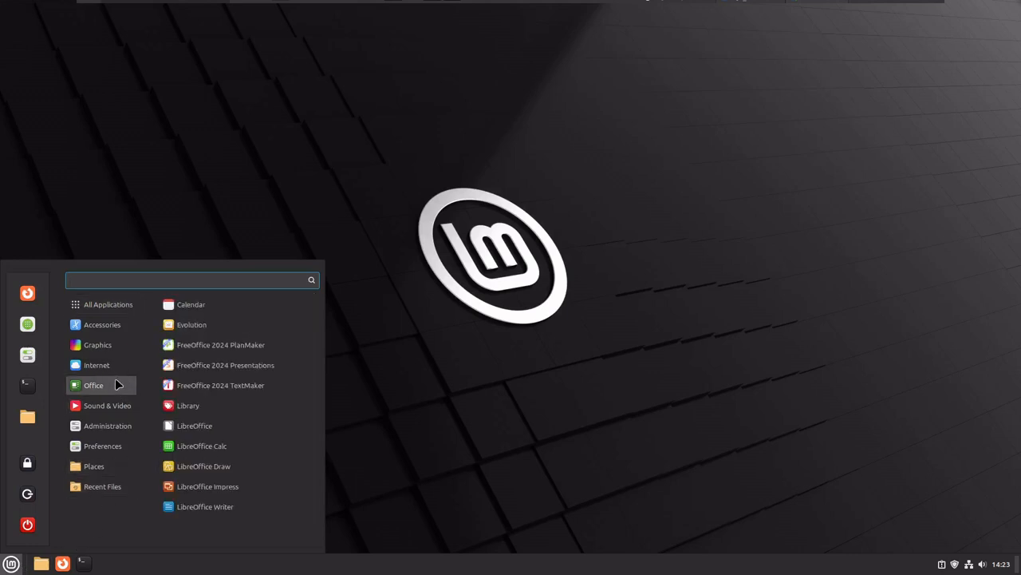
pyautogui.click(590, 377)
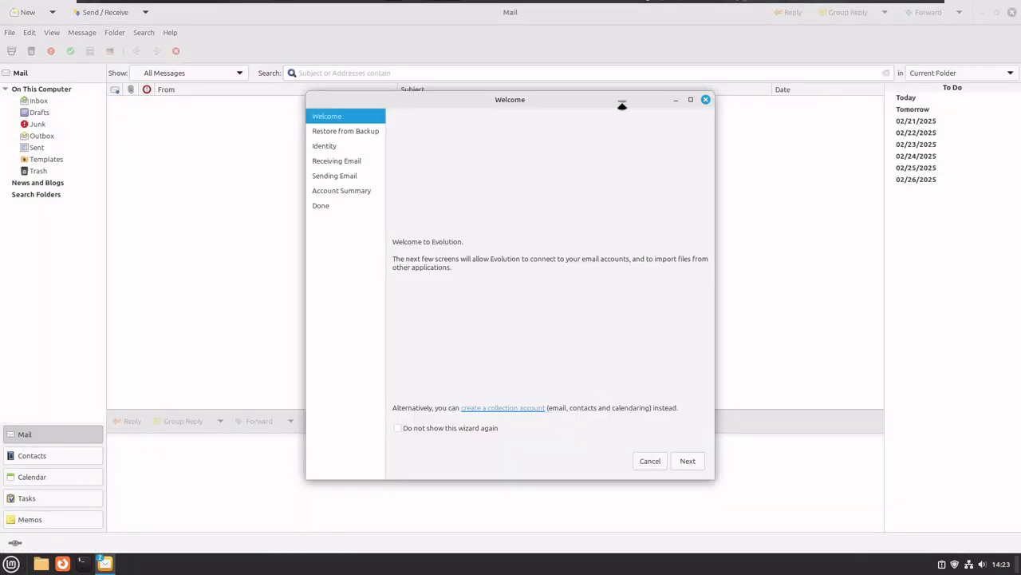
# Advance past Welcome and Restore from Backup without restoring any backup file.
pyautogui.click(687, 462)
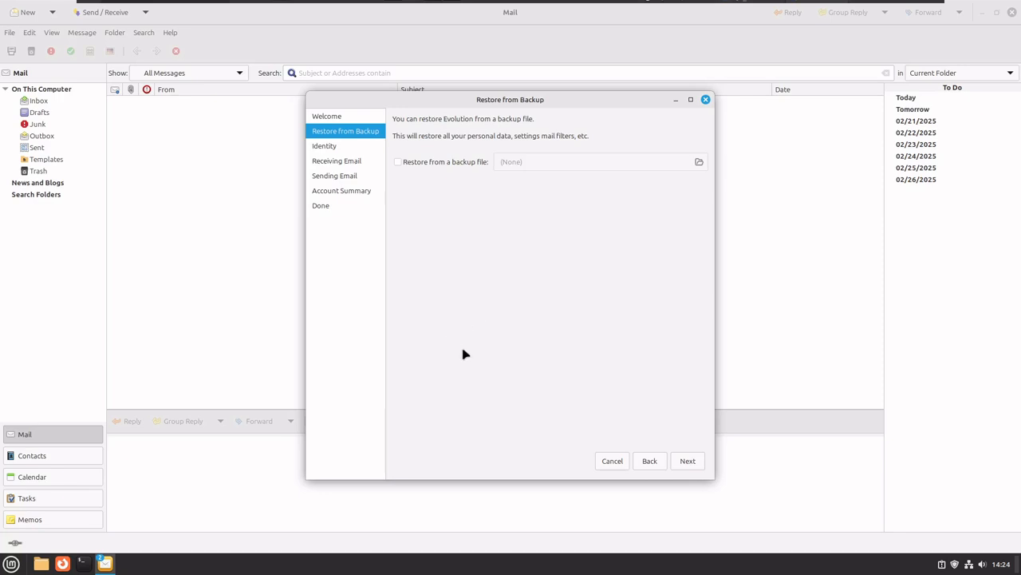
pyautogui.click(687, 461)
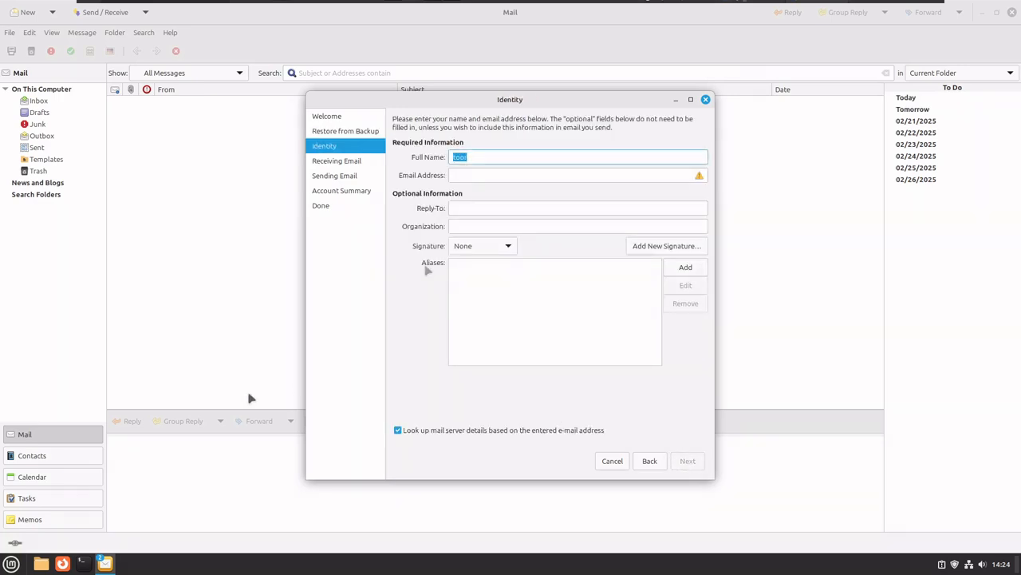
# Erase all existing text from the Identity page's Full Name field.
pyautogui.click(492, 156)
pyautogui.press('BackSpace')
pyautogui.write('r')
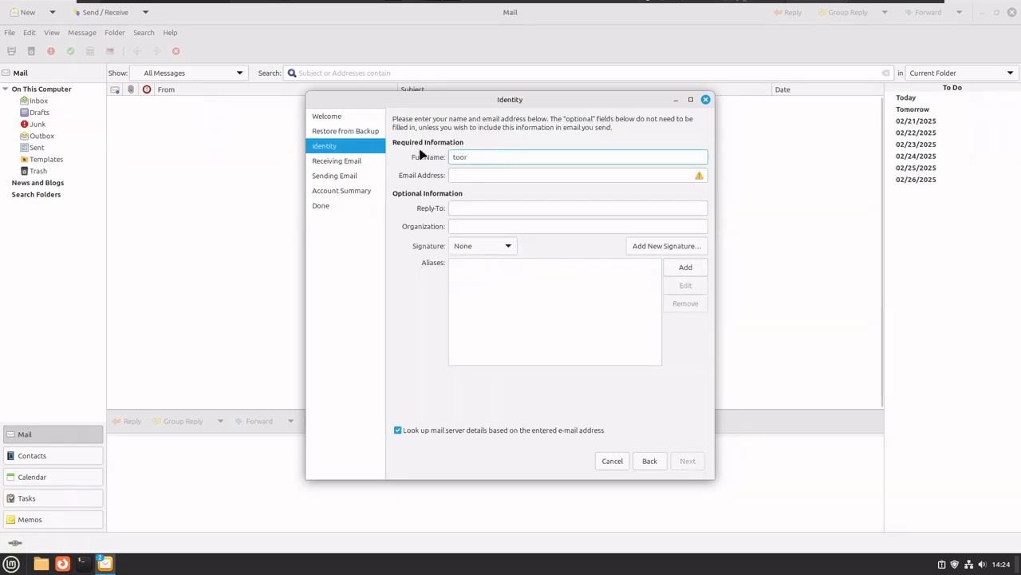
pyautogui.moveTo(517, 157); pyautogui.dragTo(441, 164)
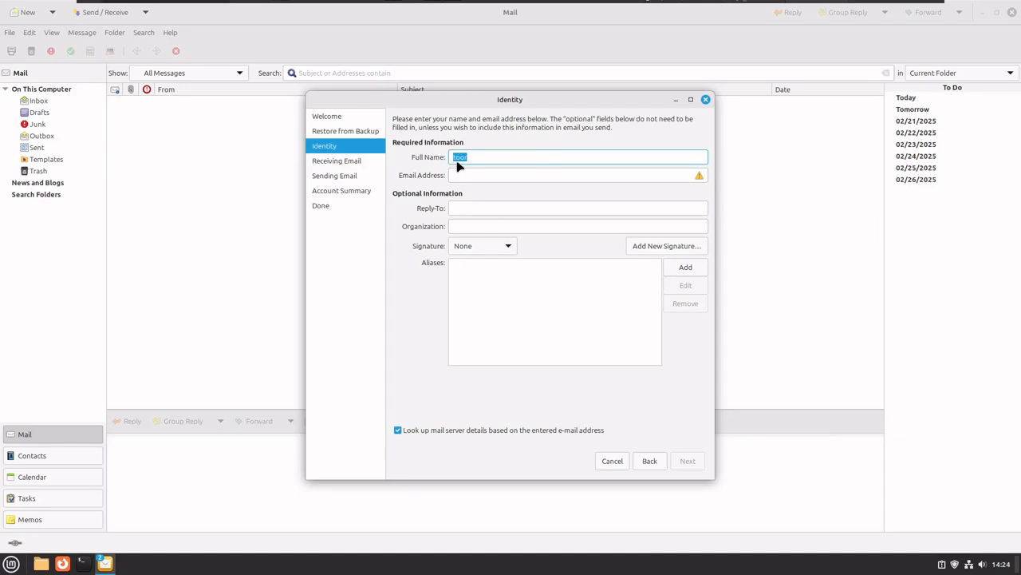
pyautogui.press('BackSpace')
# Enter the owner's full name and e-mail address, turn off mail server lookup, and continue.
pyautogui.write('Tech Gy On')
pyautogui.press('BackSpace')
pyautogui.press('BackSpace')
pyautogui.press('BackSpace')
pyautogui.press('BackSpace')
pyautogui.write('uy One')
pyautogui.press('Tab')
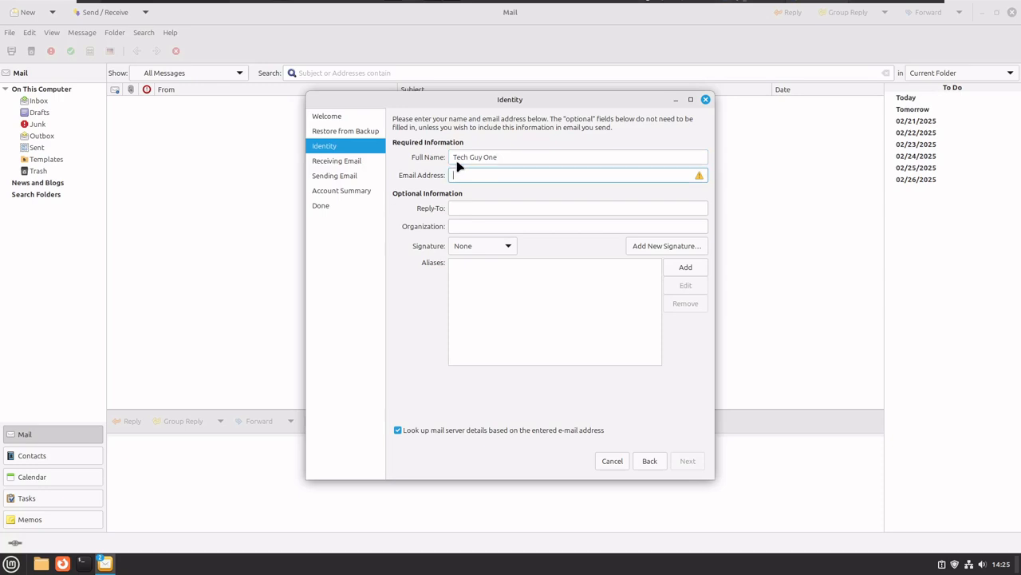
pyautogui.click(442, 432)
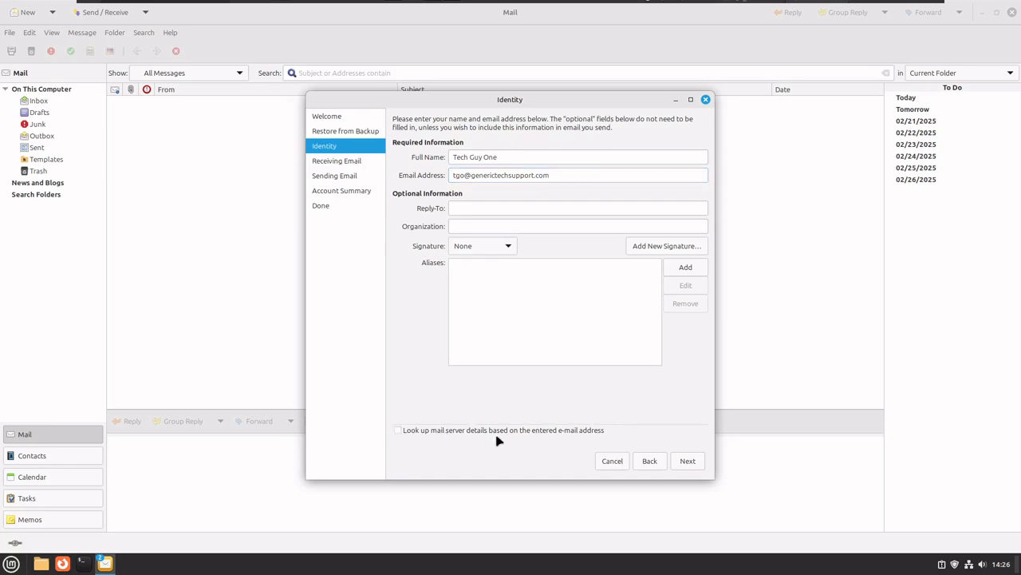
pyautogui.click(679, 463)
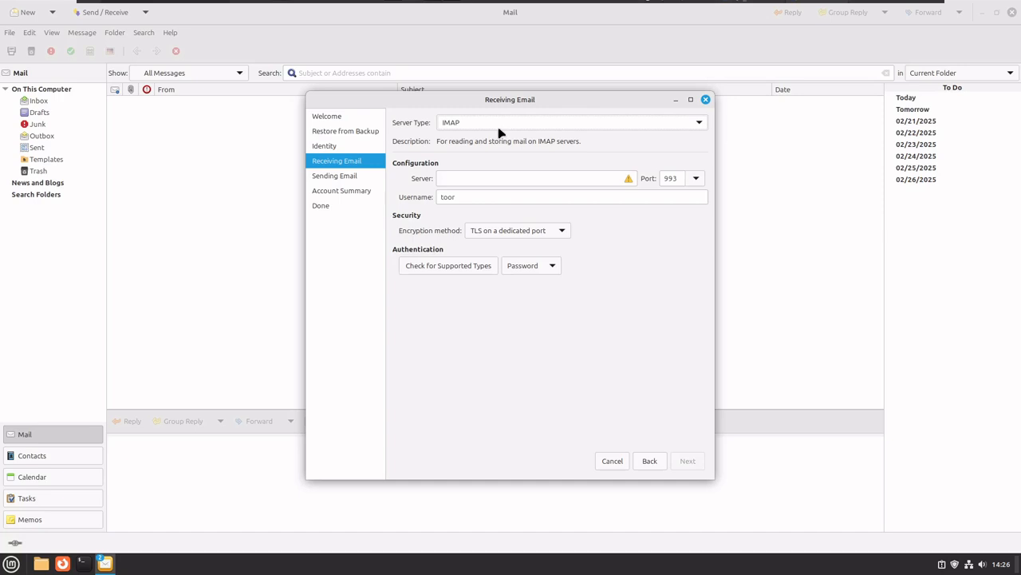
# Choose Microsoft 365 as the receiving server type and proceed to Receiving Options.
pyautogui.click(501, 127)
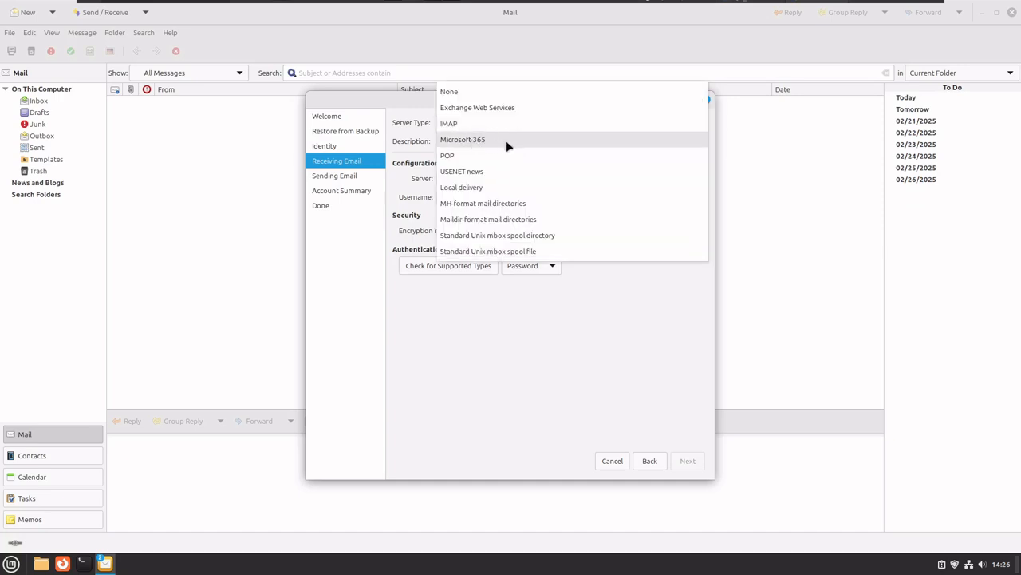
pyautogui.click(507, 140)
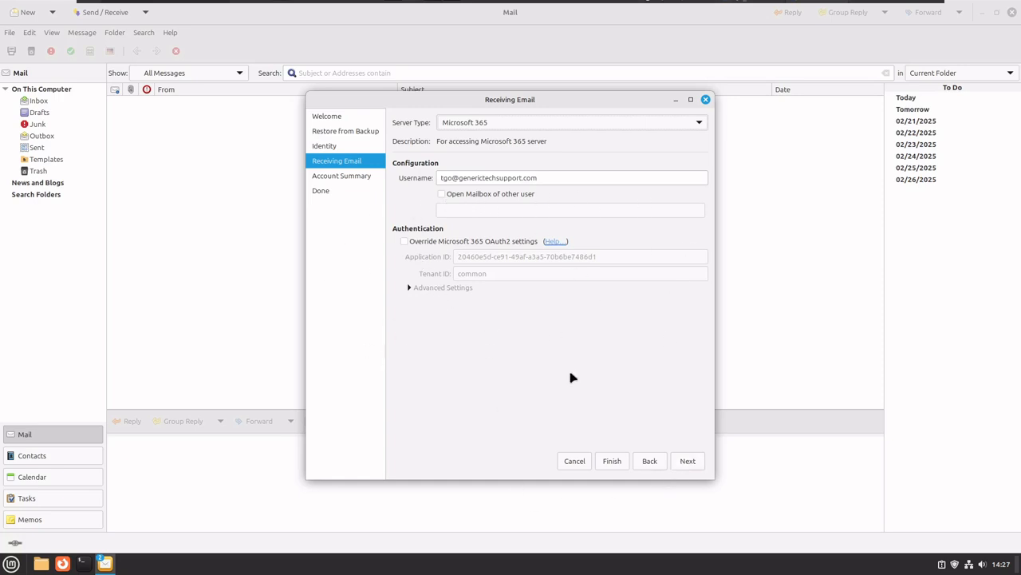
pyautogui.click(691, 464)
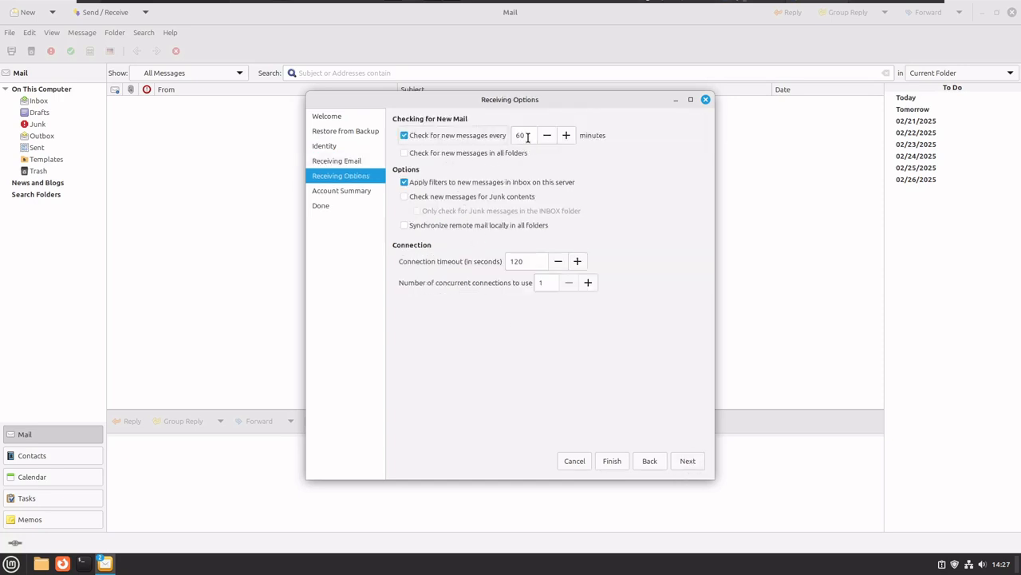
# Check for new mail every 30 minutes in all folders, with local syncing of remote mail left off.
pyautogui.doubleClick(521, 135)
pyautogui.write('30')
pyautogui.click(407, 158)
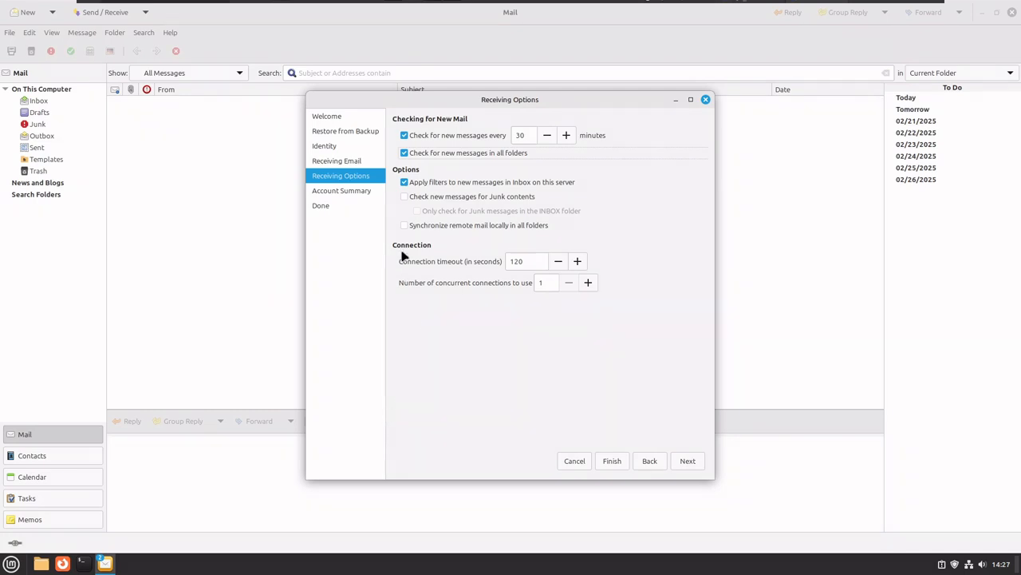
pyautogui.click(404, 225)
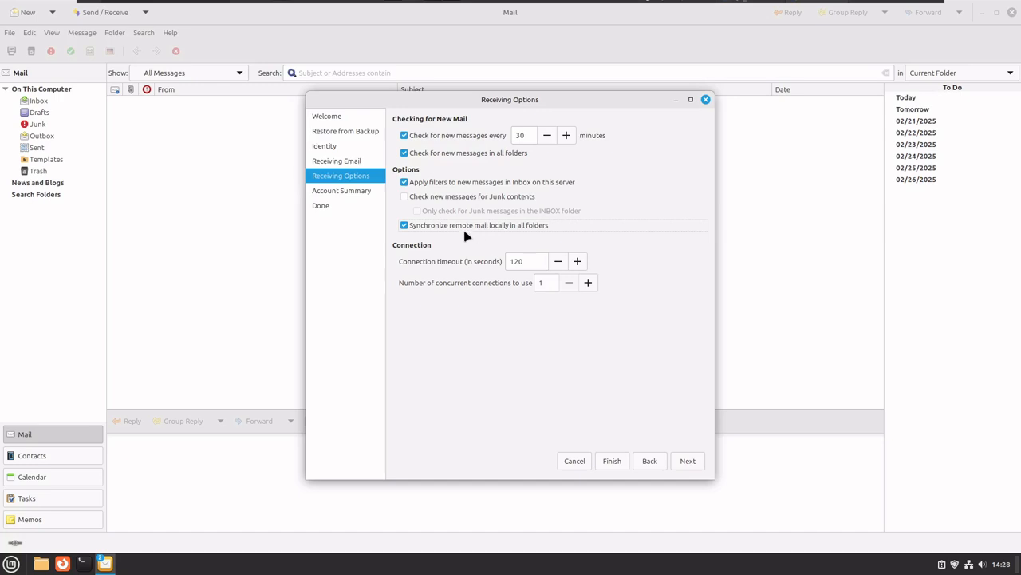
pyautogui.click(464, 229)
# Re-enable remote mail sync, name the account 'GenericTechSupportYoutube', and apply the finished setup.
pyautogui.click(545, 226)
pyautogui.click(687, 462)
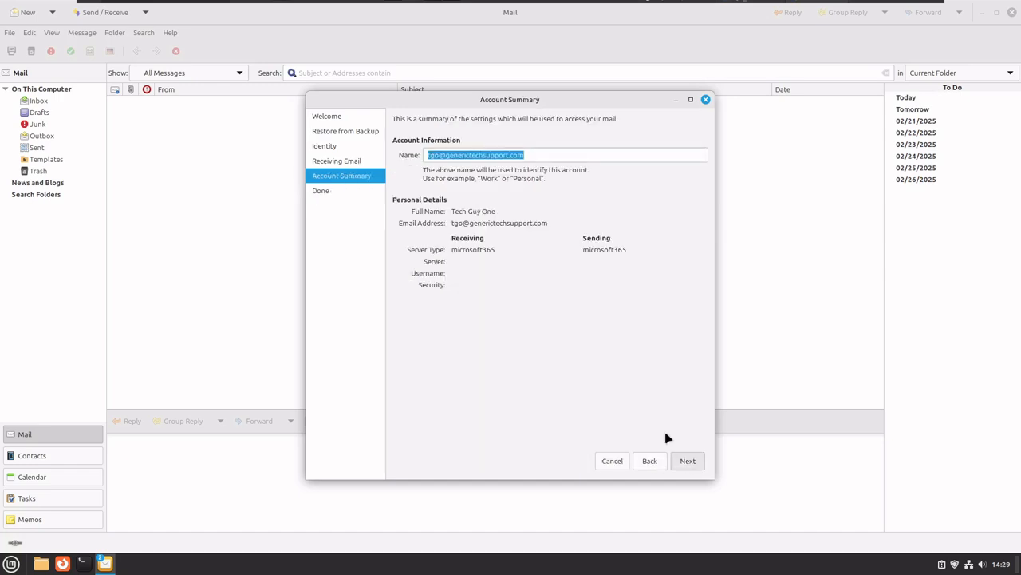
pyautogui.click(540, 154)
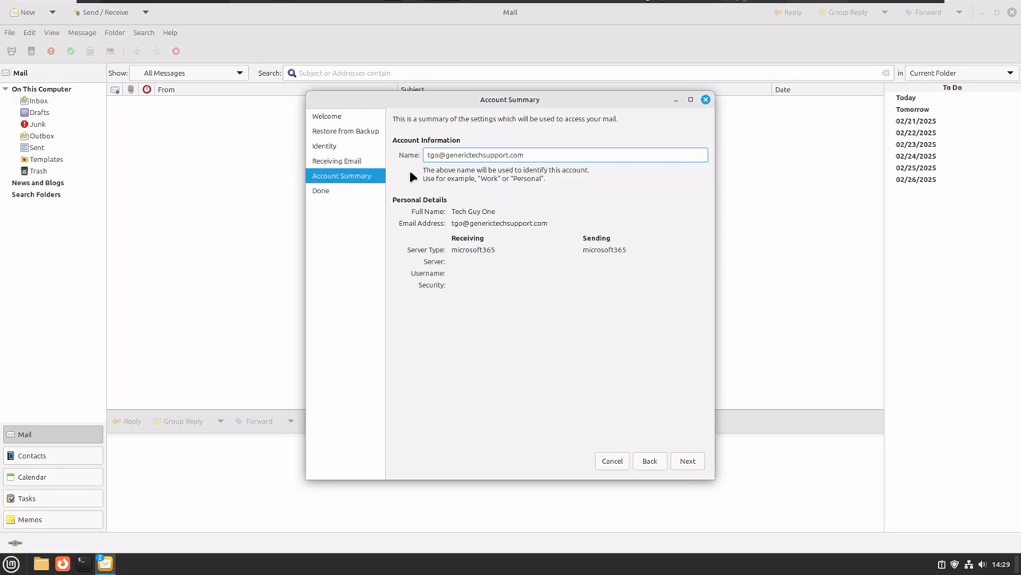
pyautogui.moveTo(526, 155); pyautogui.dragTo(399, 154)
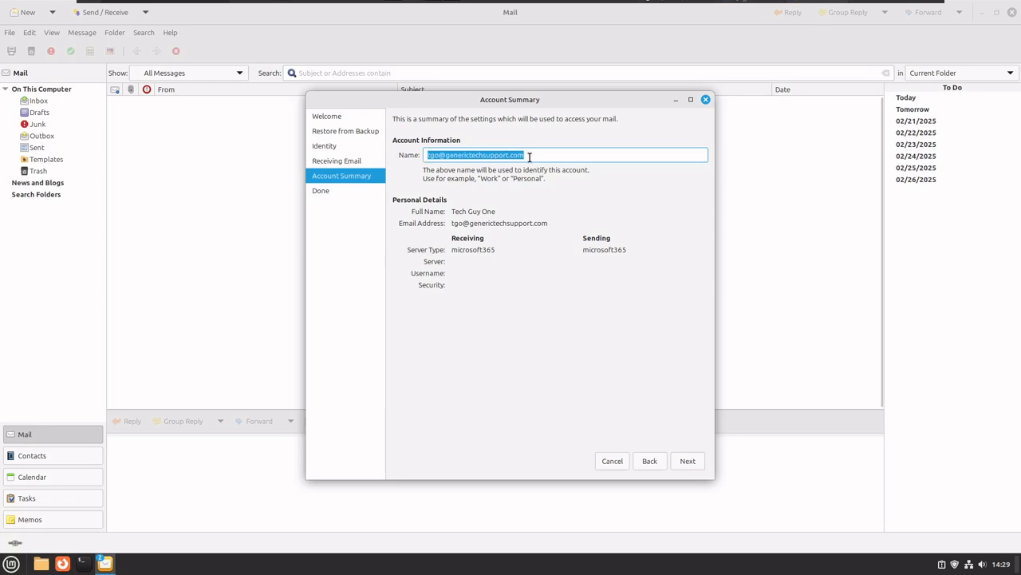
pyautogui.press('BackSpace')
pyautogui.write('Ge')
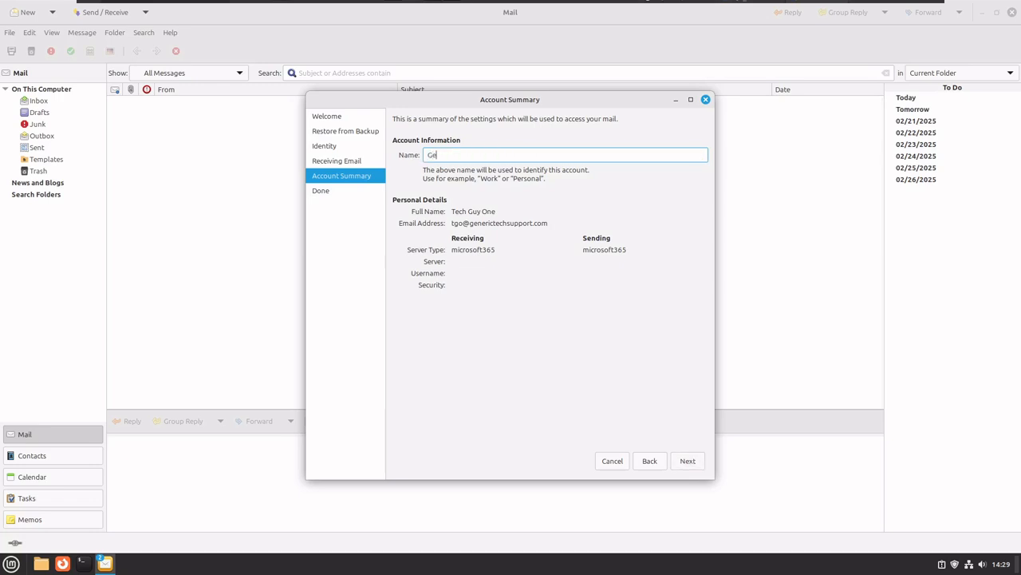
pyautogui.write('nericTechSupportYoutube')
pyautogui.click(688, 461)
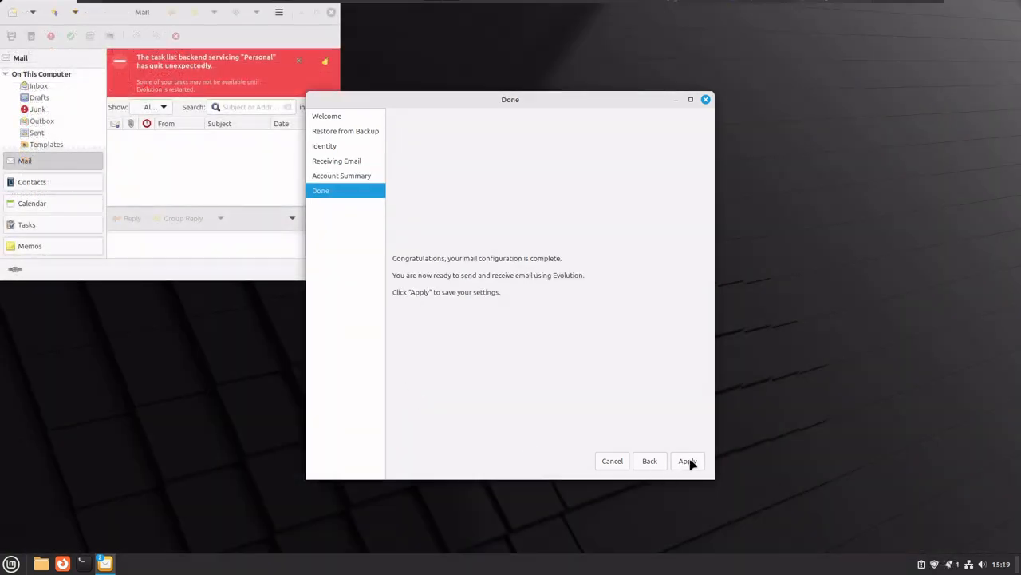
pyautogui.click(686, 461)
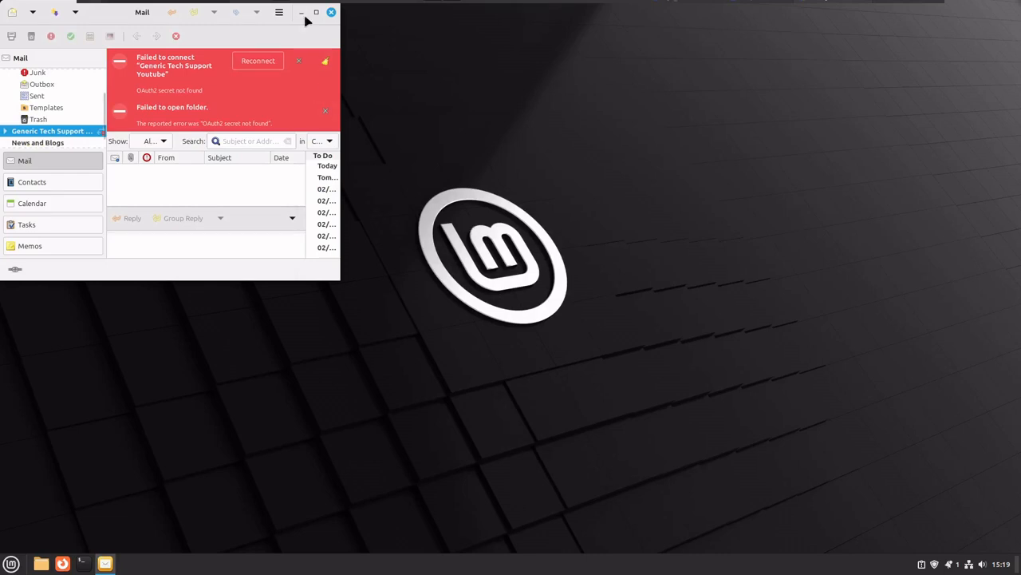
# Enlarge the Mail window and reconnect the Generic Tech Support account from the error banner.
pyautogui.moveTo(340, 282); pyautogui.dragTo(794, 491)
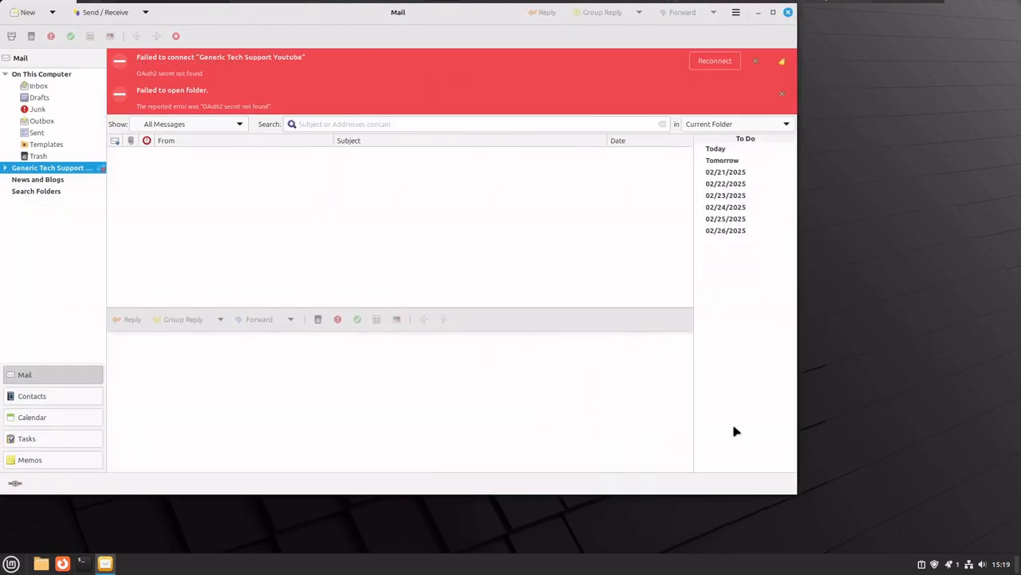
pyautogui.click(715, 64)
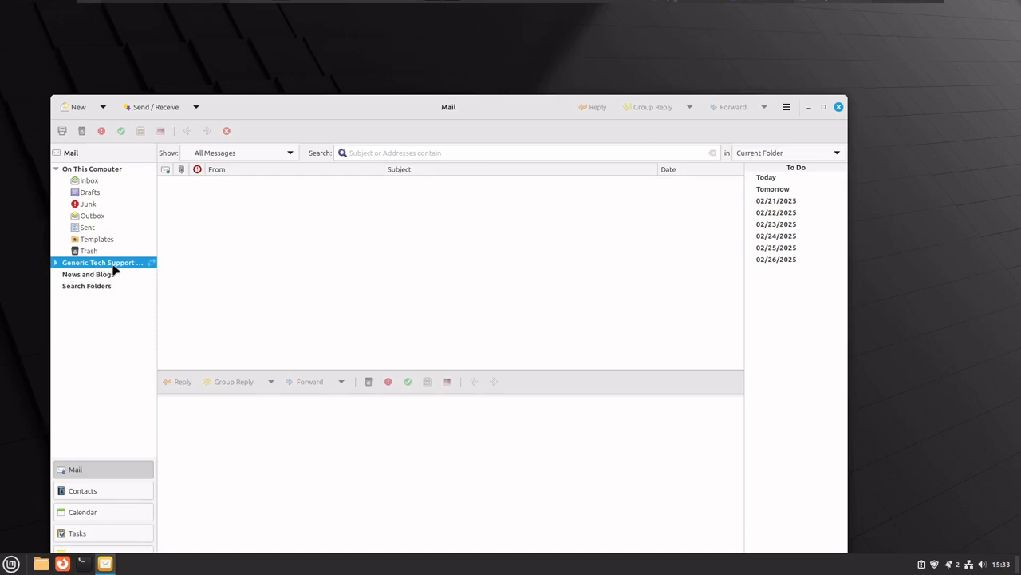
# Disable the local On This Computer account through its context menu in the folder pane.
pyautogui.rightClick(128, 193)
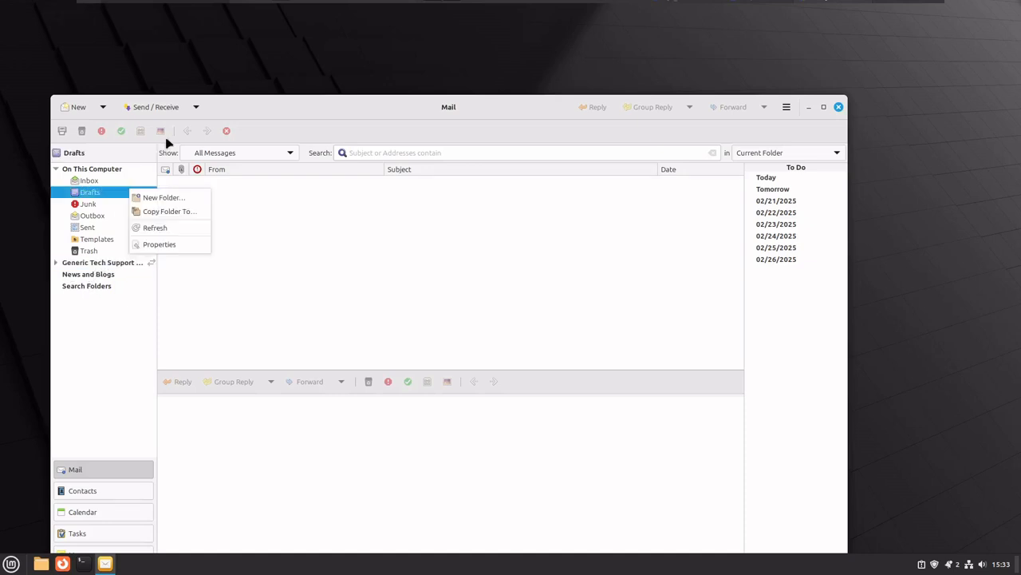
pyautogui.click(83, 264)
pyautogui.click(84, 267)
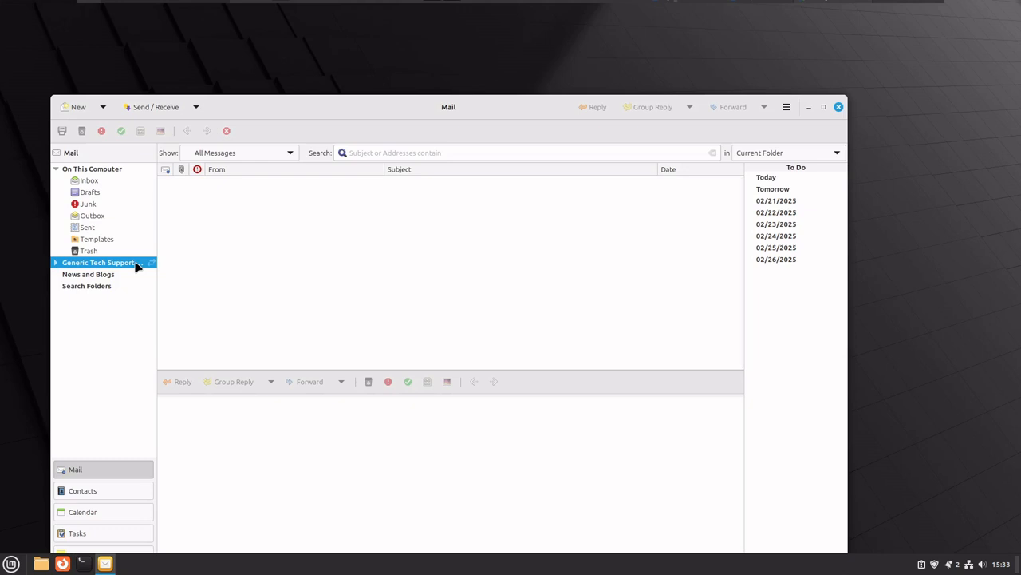
pyautogui.rightClick(81, 171)
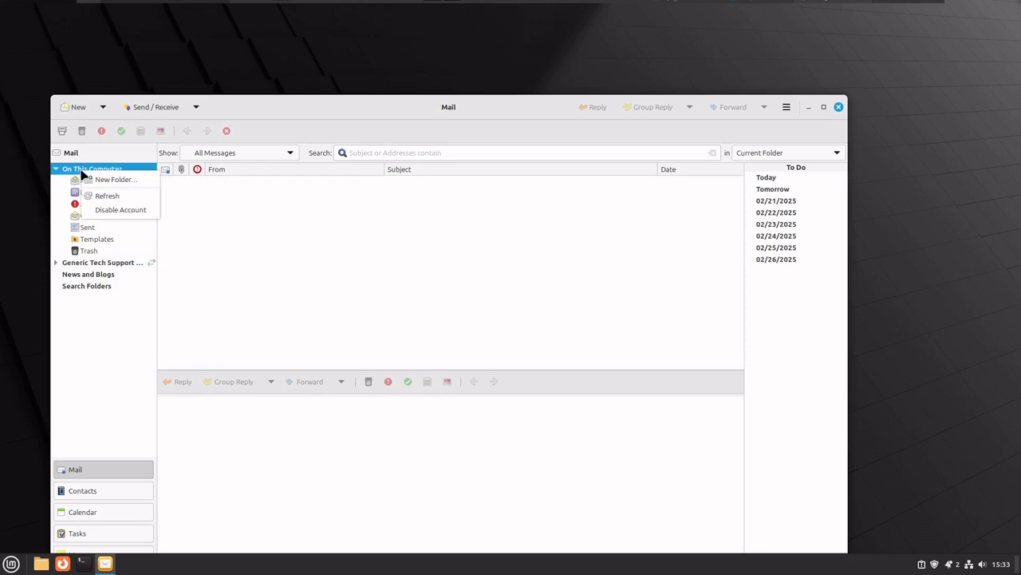
pyautogui.click(114, 210)
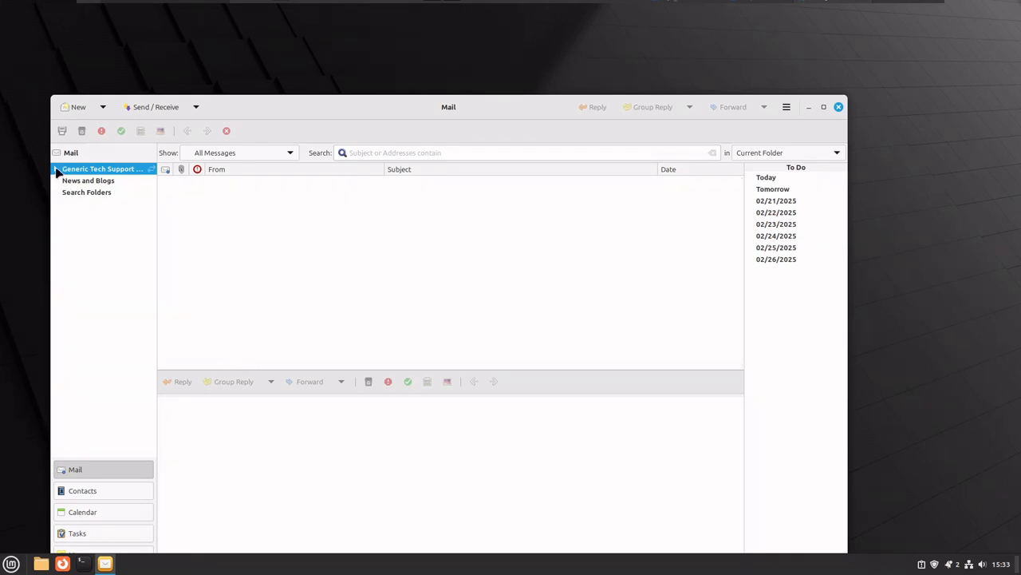
# Expand the Generic Tech Support account to reveal its folders.
pyautogui.click(56, 170)
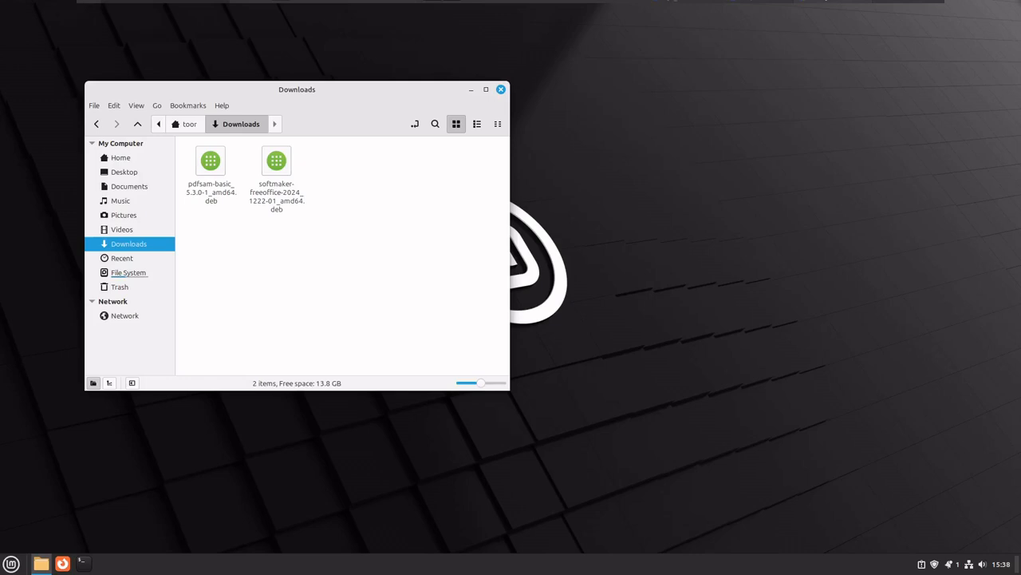
# Launch LibreOffice Draw from the Office menu, turn off 'Show tips on startup', and close Draw.
pyautogui.click(20, 563)
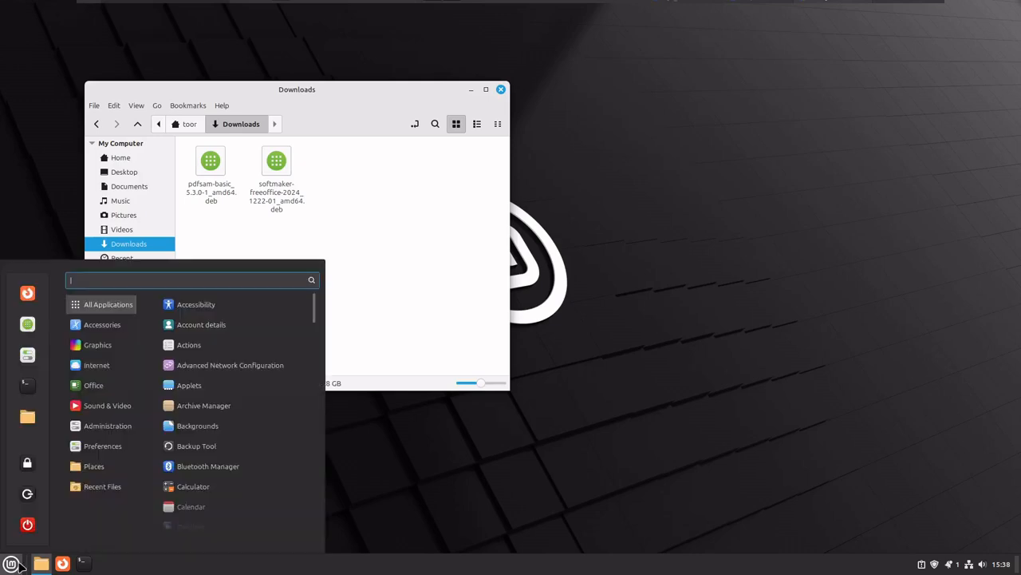
pyautogui.moveTo(105, 394)
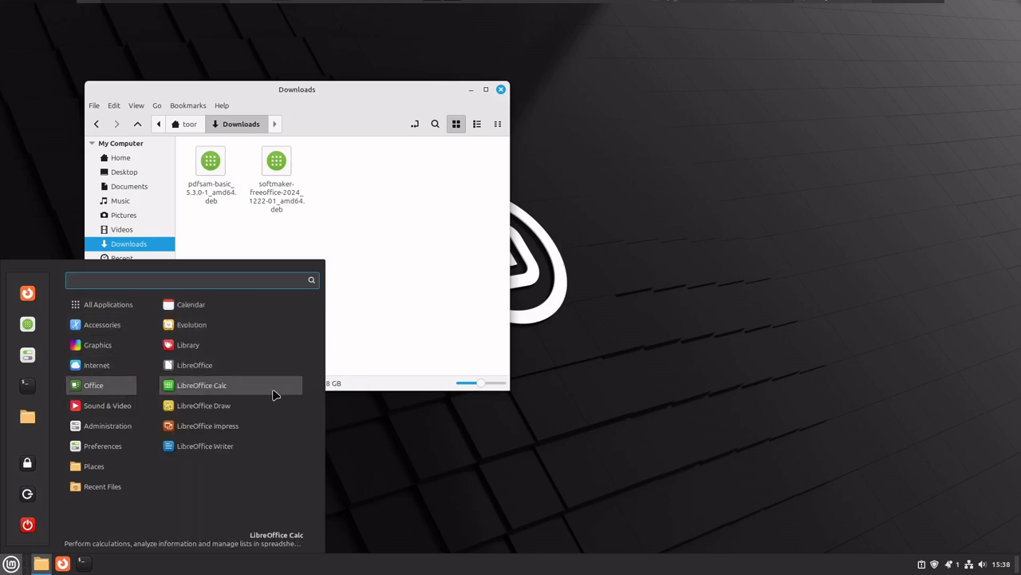
pyautogui.click(222, 409)
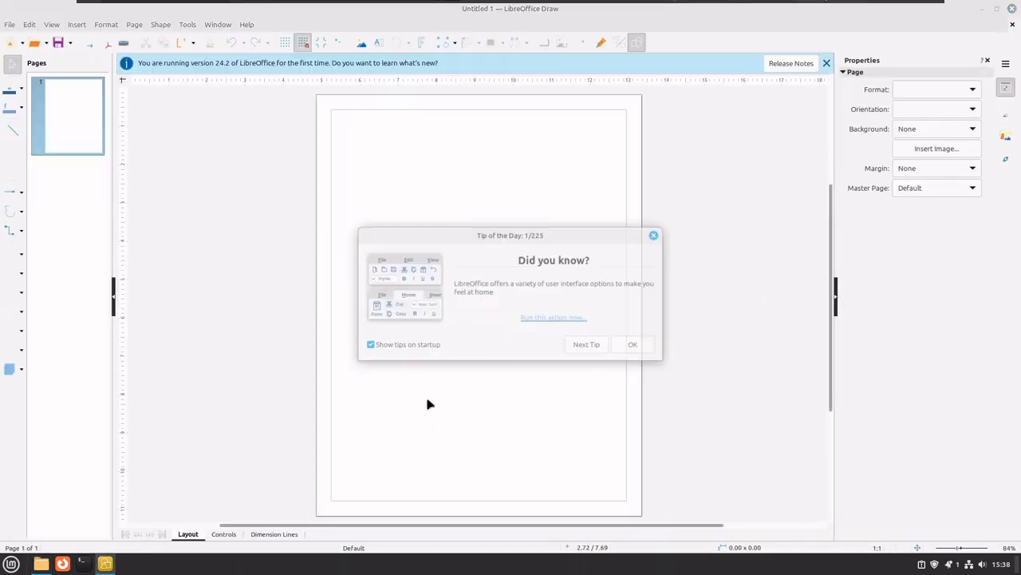
pyautogui.click(437, 346)
pyautogui.click(649, 350)
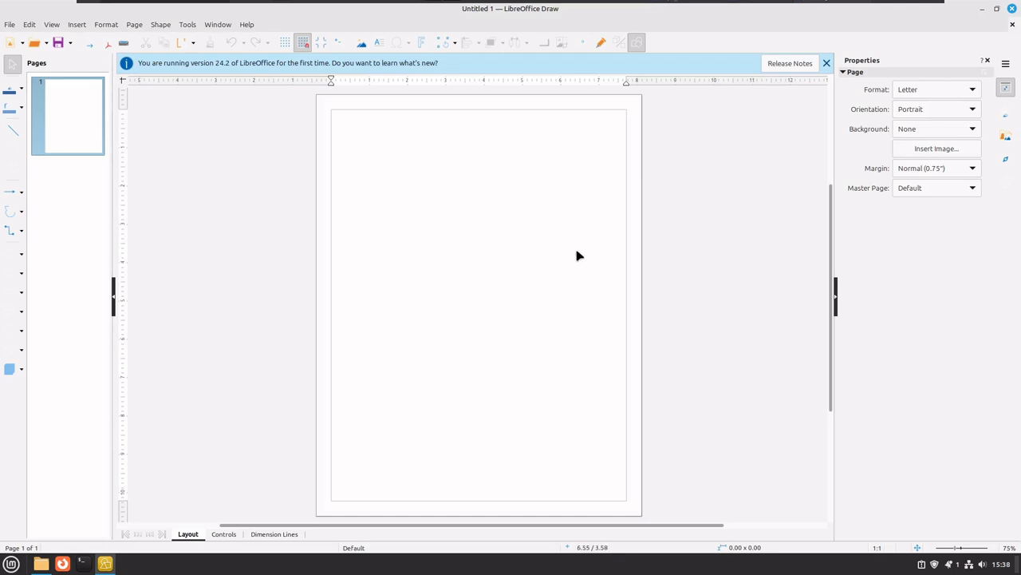
pyautogui.click(1012, 8)
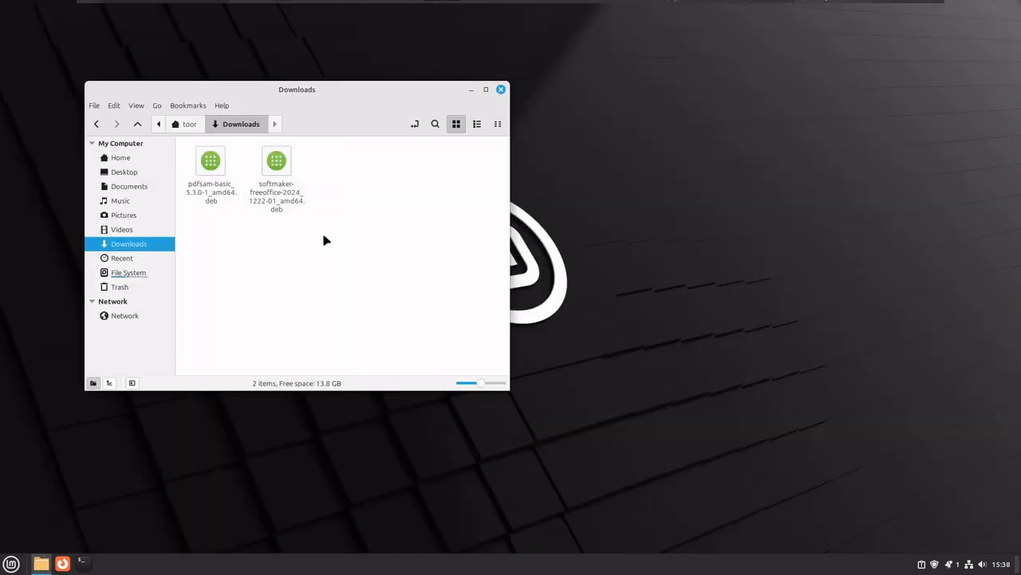
# Select pdfsam-basic_5.3.0-1_amd64.deb in the Downloads folder.
pyautogui.click(224, 179)
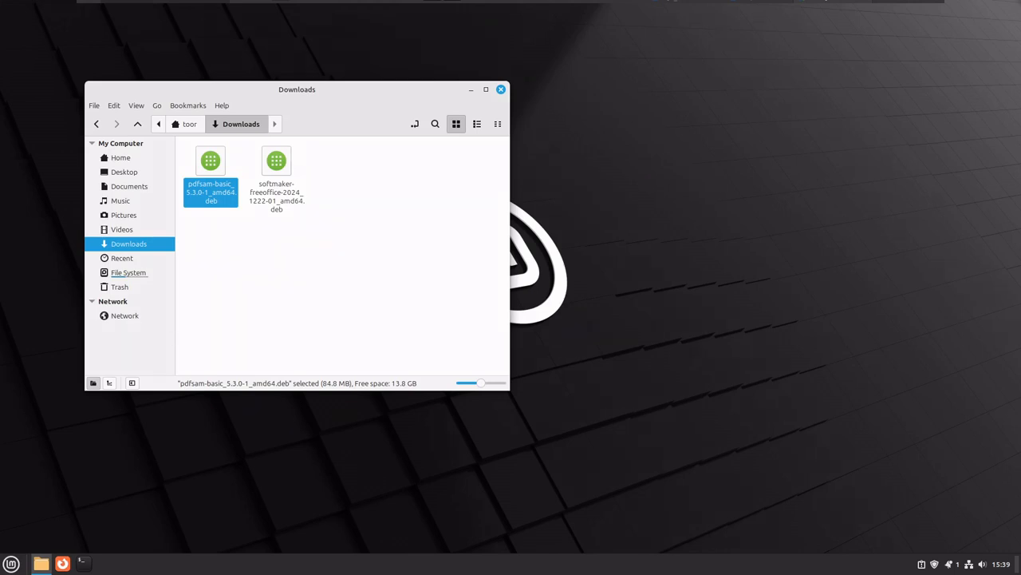
# Install pdfsam-basic 5.3.0-1 with GDebi Package Installer, authenticating with the admin password, then close GDebi.
pyautogui.rightClick(209, 179)
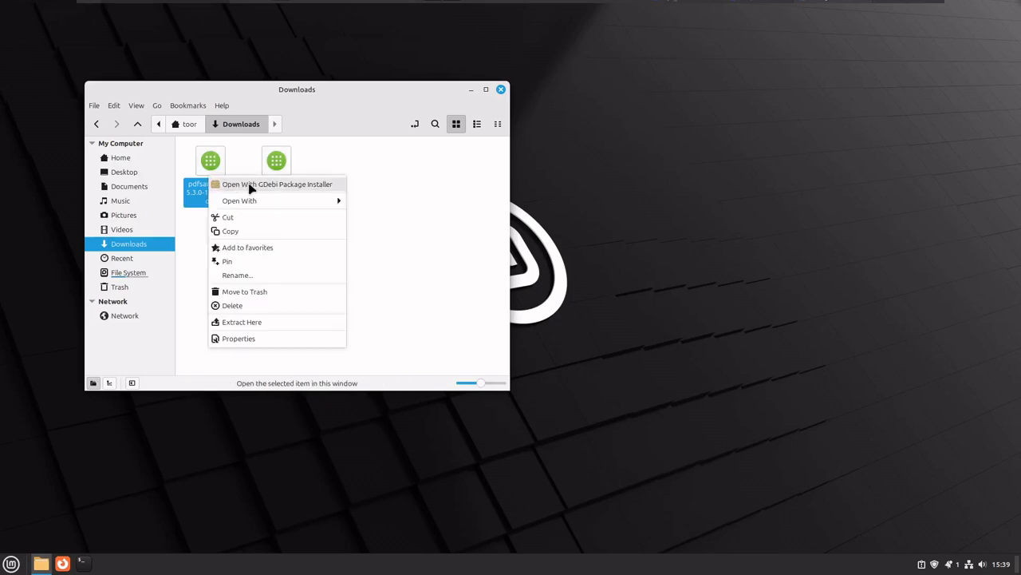
pyautogui.click(284, 185)
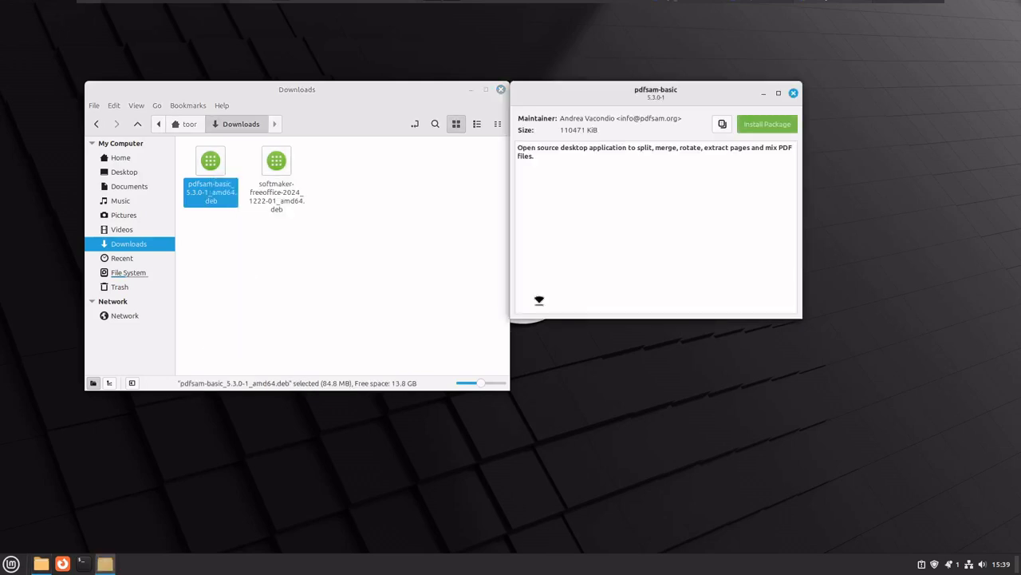
pyautogui.click(764, 126)
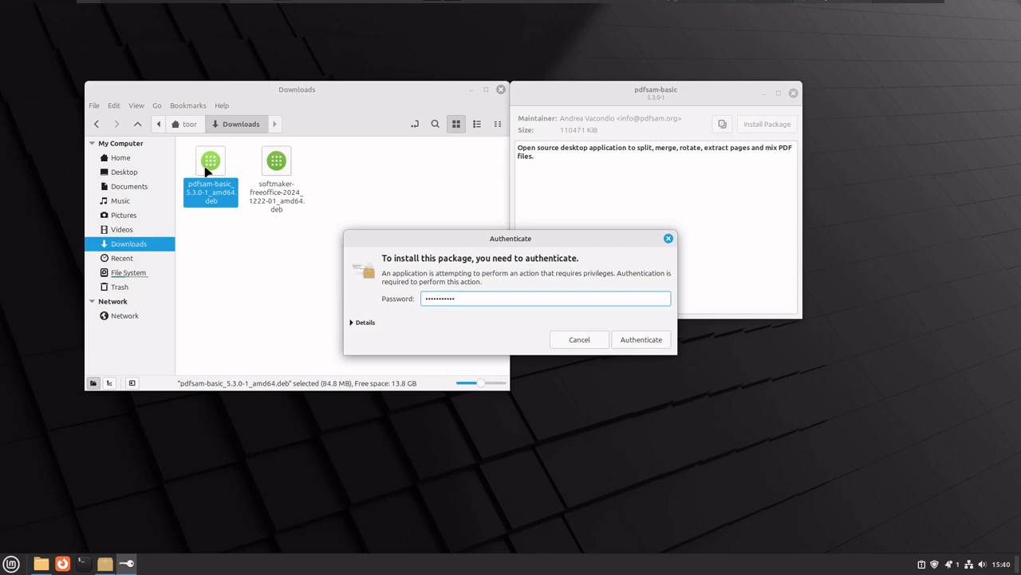
pyautogui.click(635, 340)
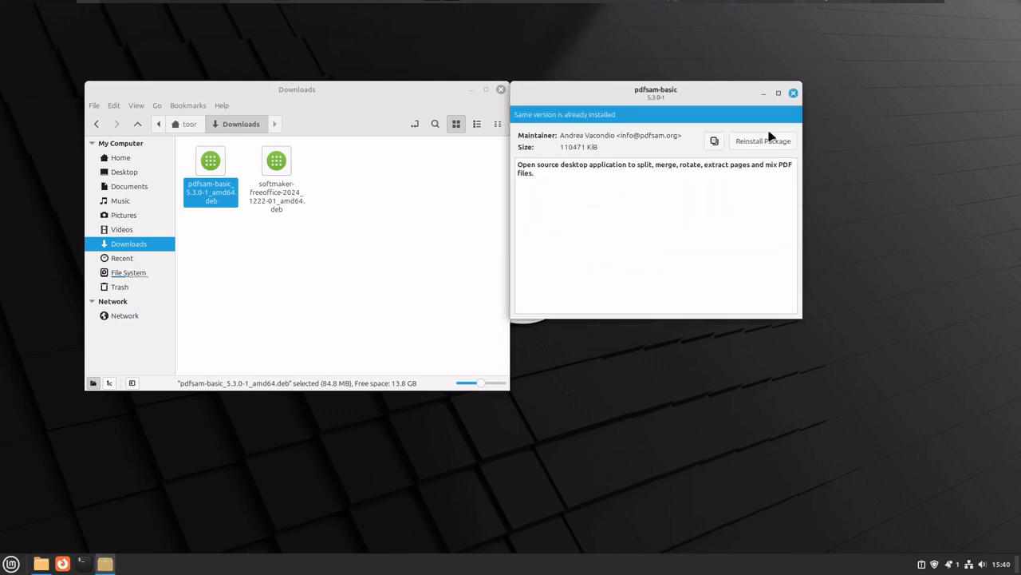
pyautogui.click(793, 94)
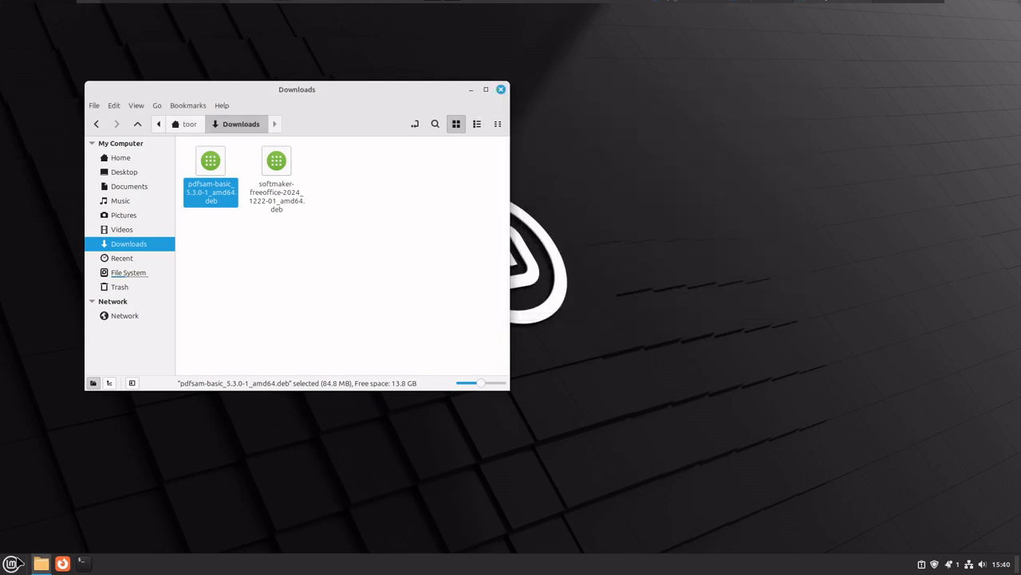
pyautogui.click(13, 563)
pyautogui.moveTo(93, 387)
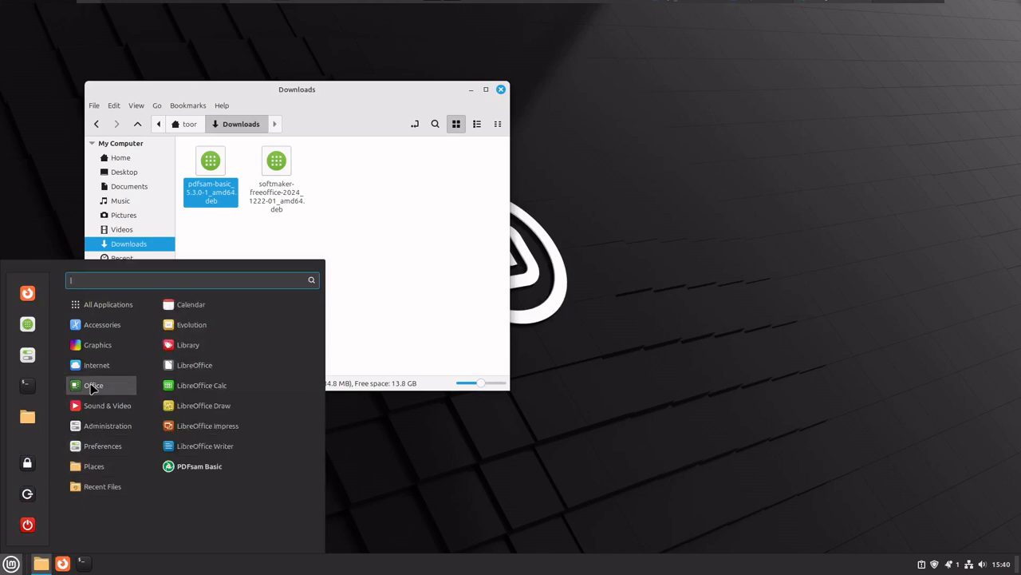
pyautogui.click(208, 470)
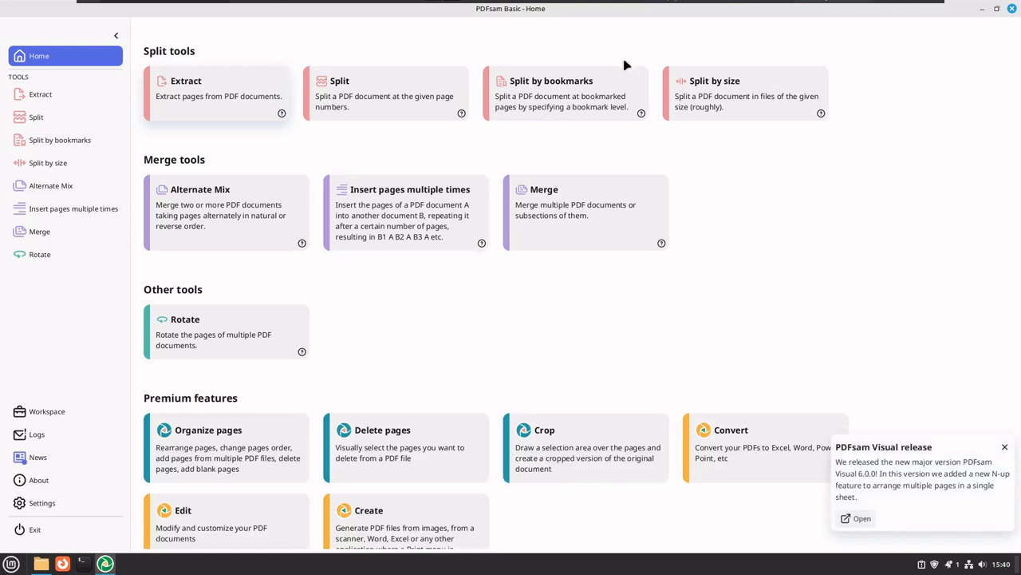
pyautogui.scroll(-1, 527, 395)
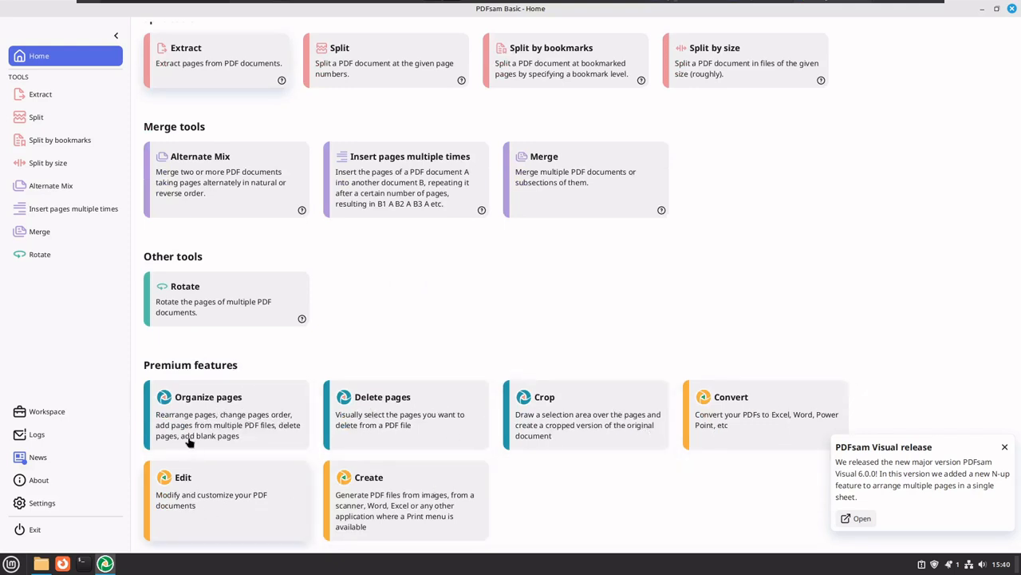
pyautogui.scroll(1, 380, 319)
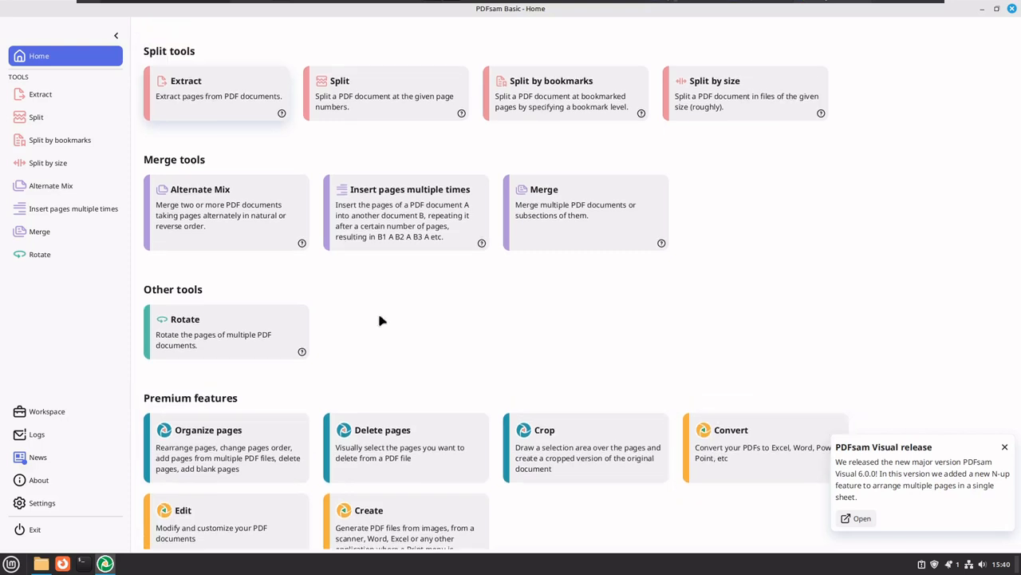